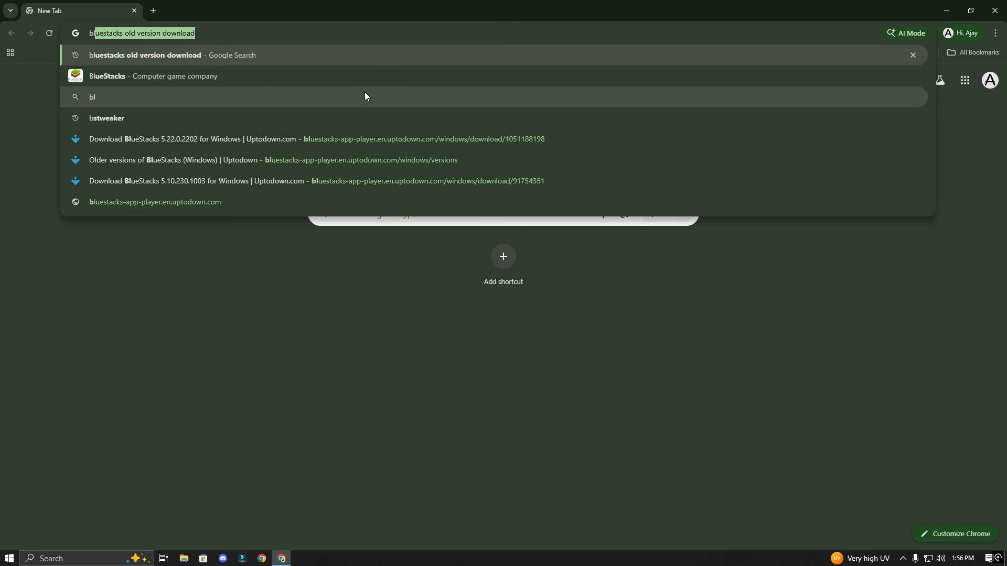
- Search Google for "bluestacks old version download" and open Uptodown's page of older BlueStacks versions for Windows
left_click(223, 58)
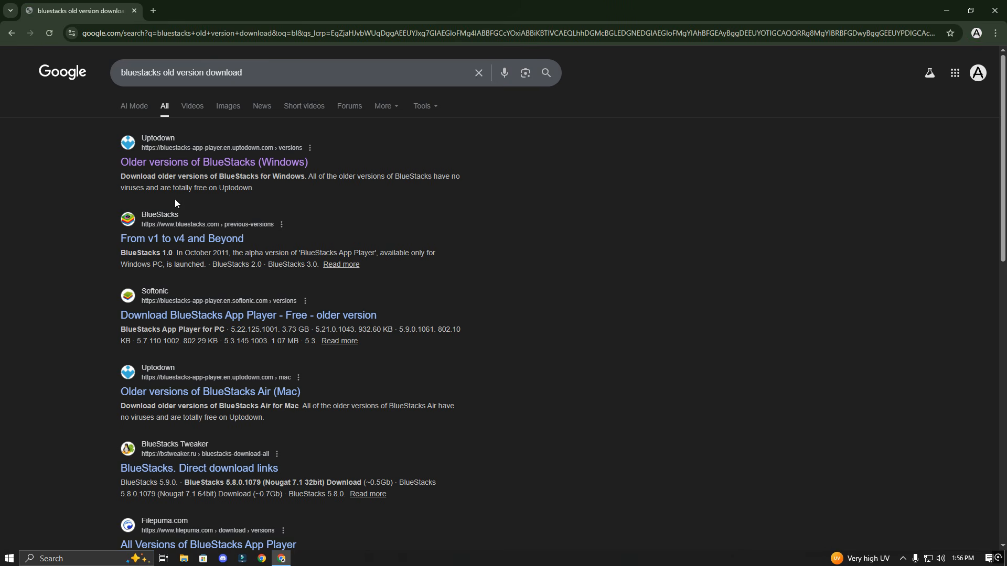
left_click(183, 162)
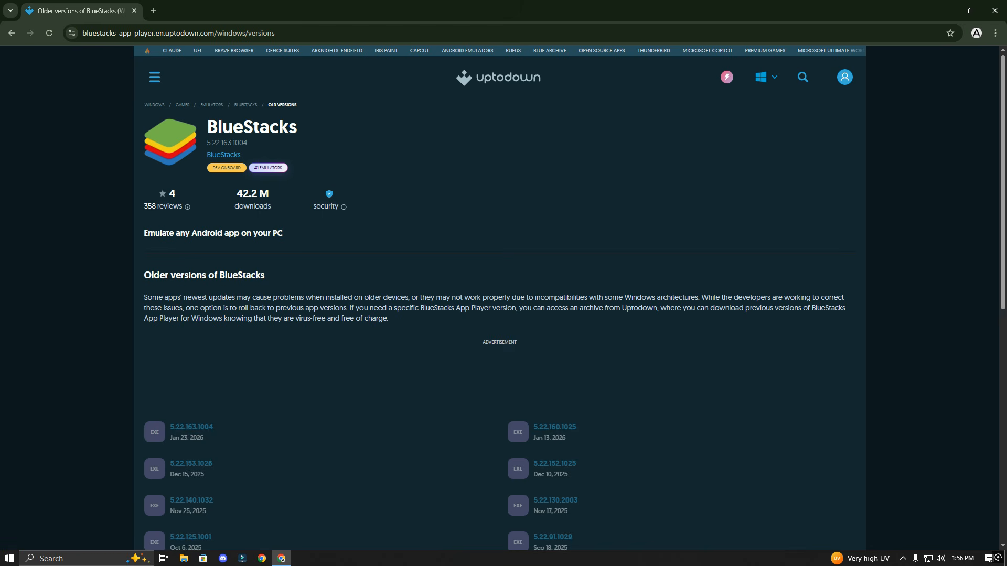
scroll(294, 330, "down", 4)
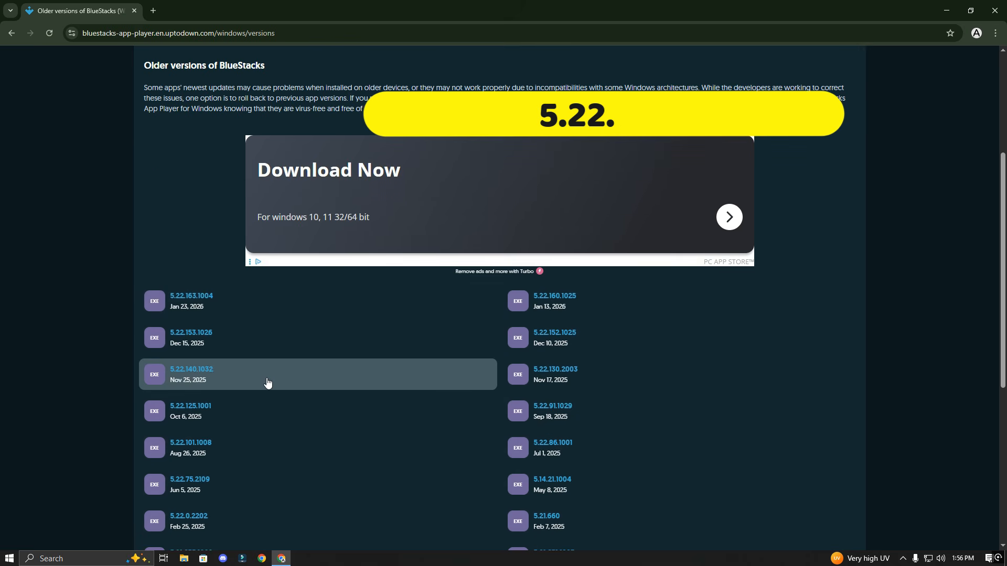
- Open the page of BlueStacks version 5.22.125.1001 and download its installer
left_click(207, 415)
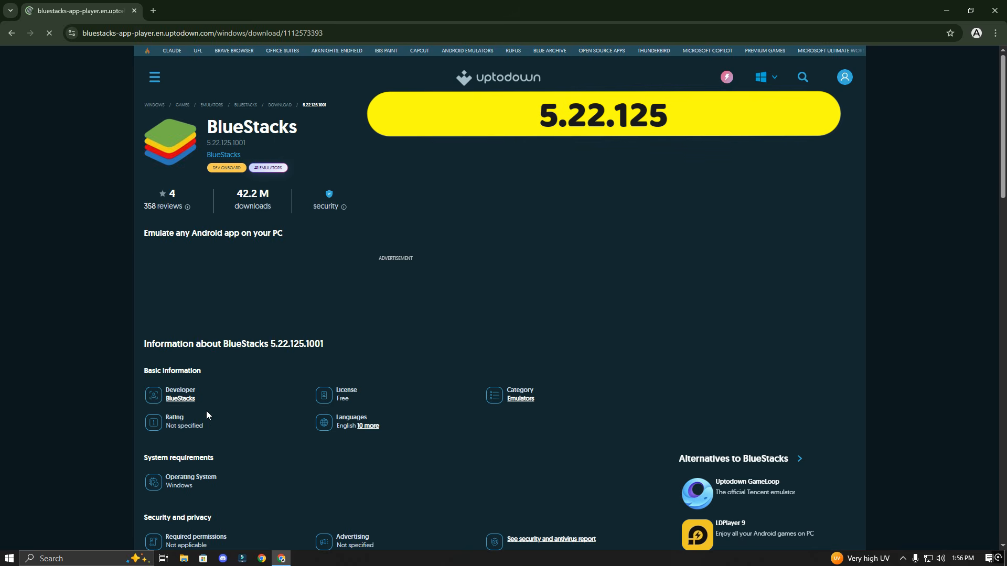
scroll(241, 401, "down", 9)
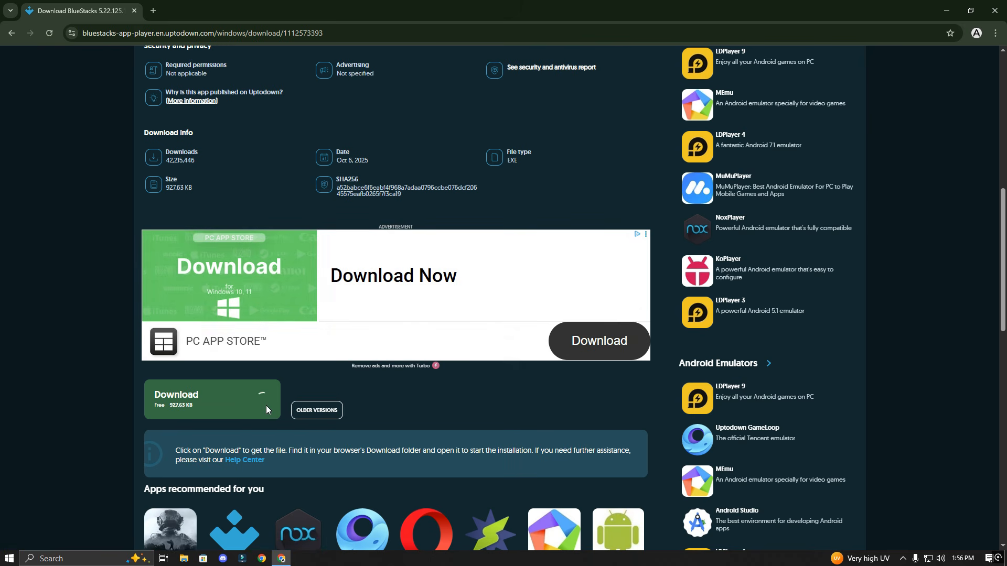
left_click(258, 411)
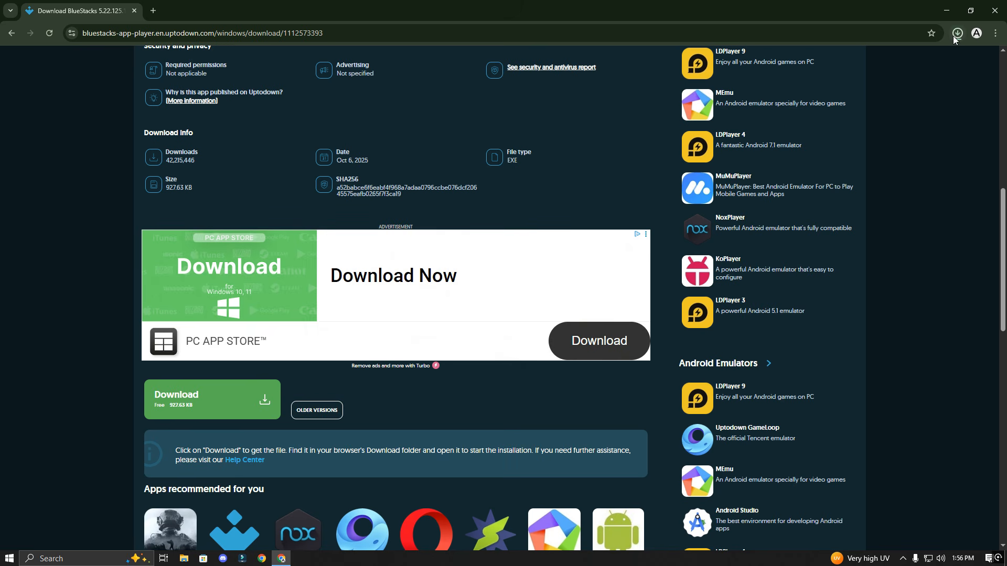
- Close the browser, run the downloaded BlueStacks installer, and agree to install it in C:\ProgramData\BlueStacks_nxt
key("alt+F4")
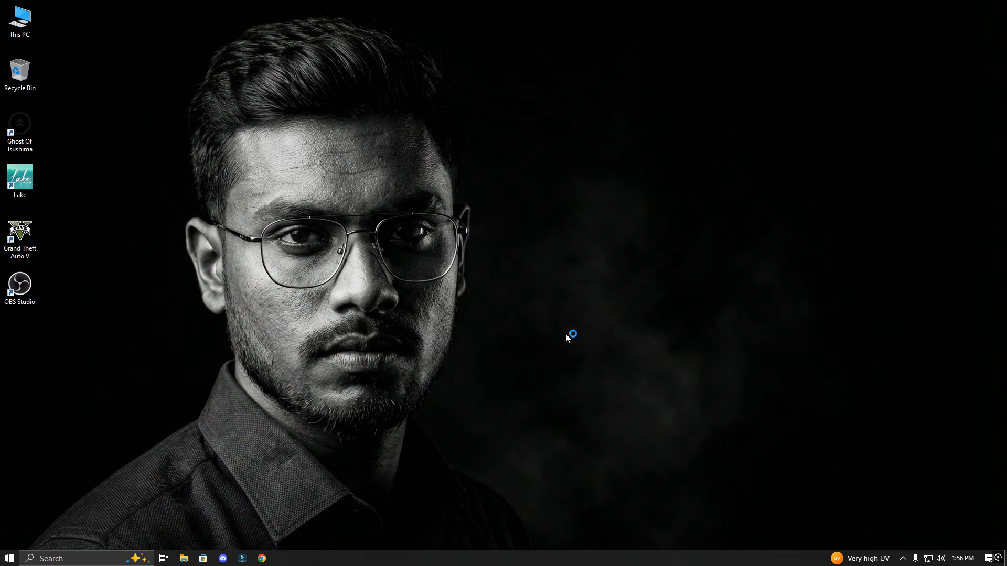
left_click(449, 348)
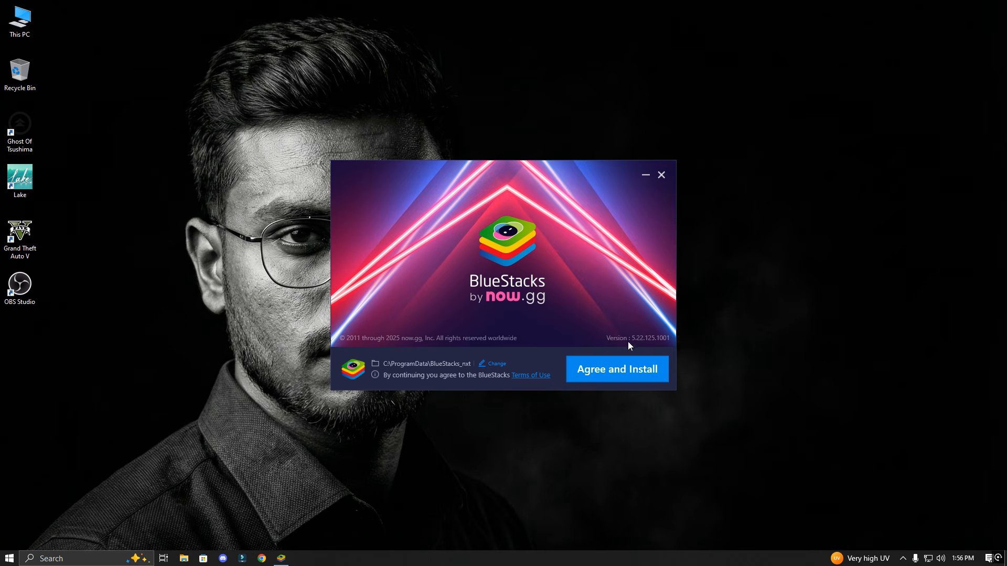
left_click(577, 368)
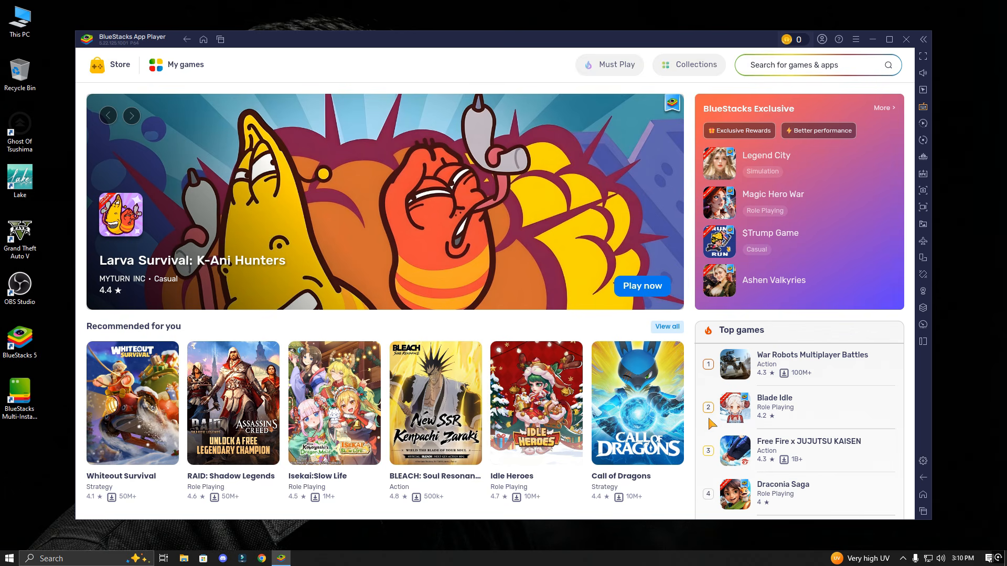
- Exit BlueStacks App Player and quit its remaining background process
left_click(901, 43)
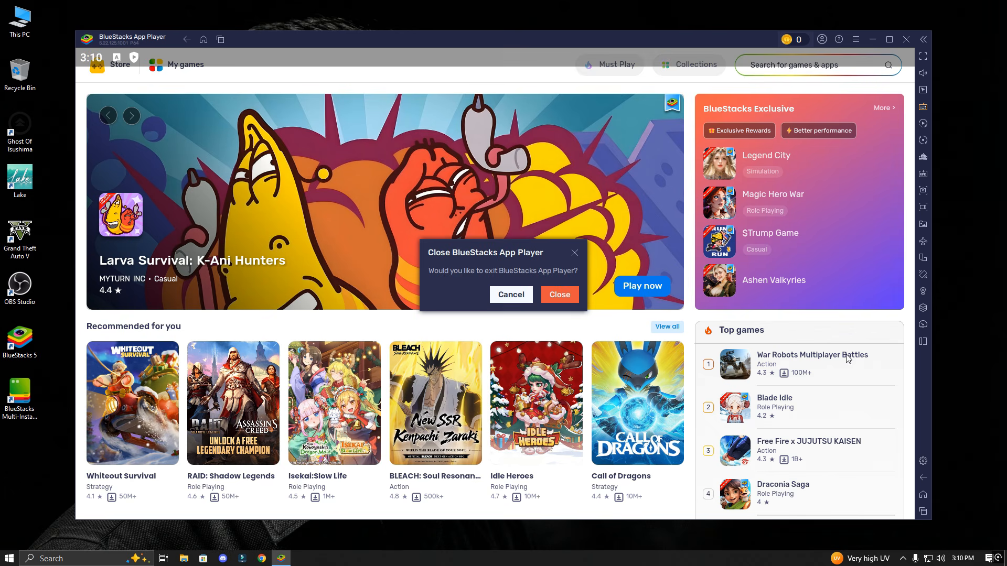
left_click(575, 298)
left_click(902, 562)
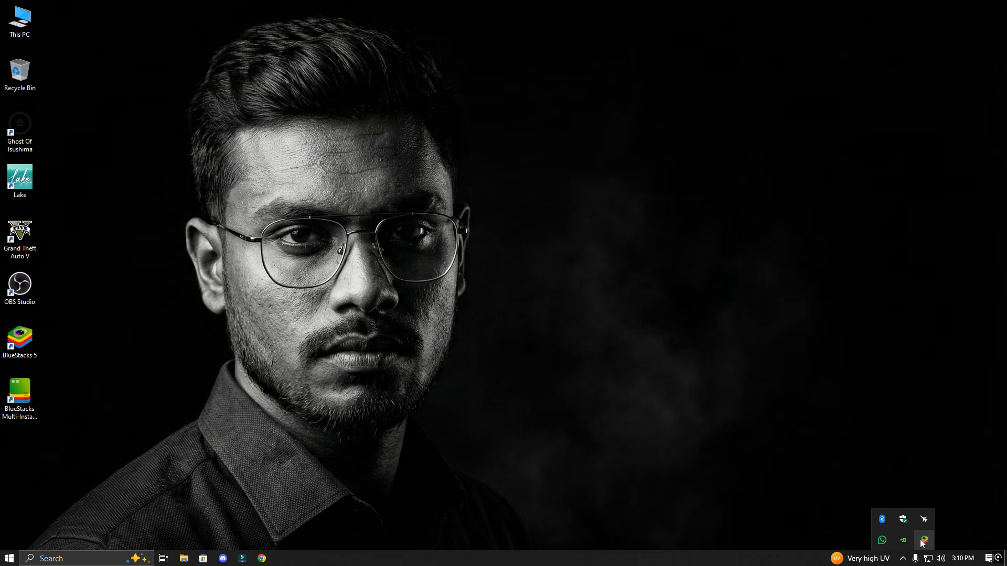
right_click(923, 540)
left_click(919, 537)
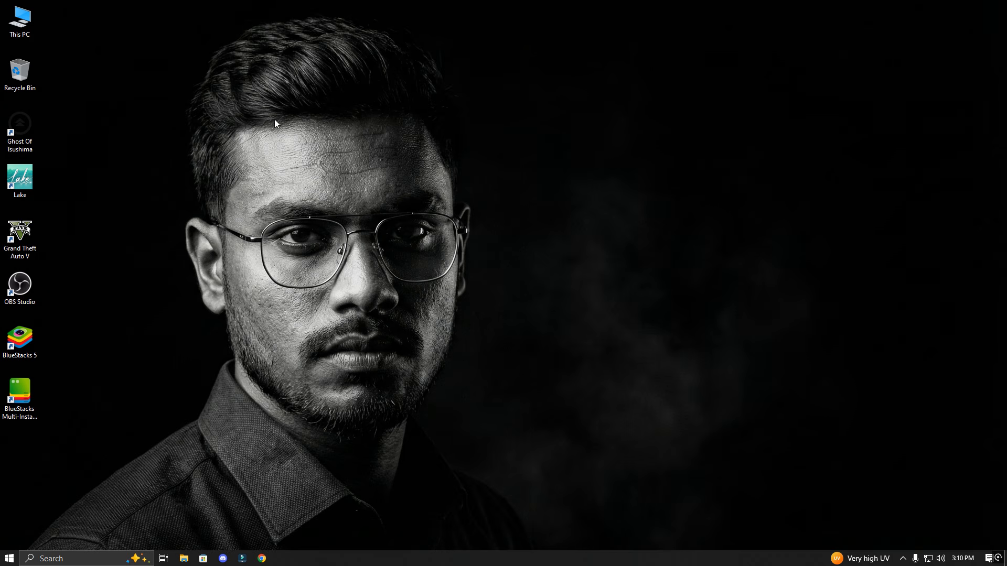
- Browse to C:\ProgramData\BlueStacks_nxt in File Explorer and open the bluestacks CONF file in Notepad
double_click(19, 20)
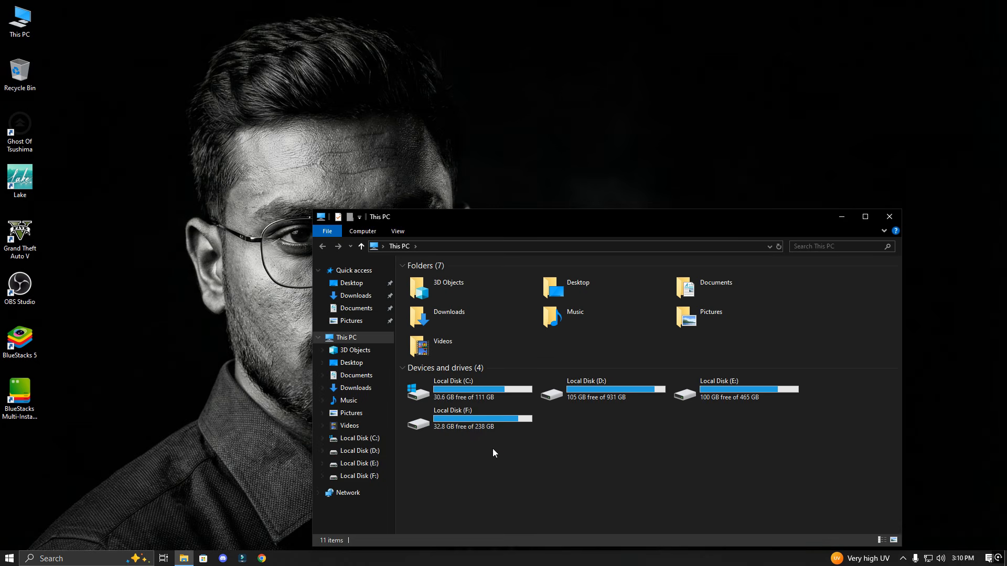
double_click(468, 388)
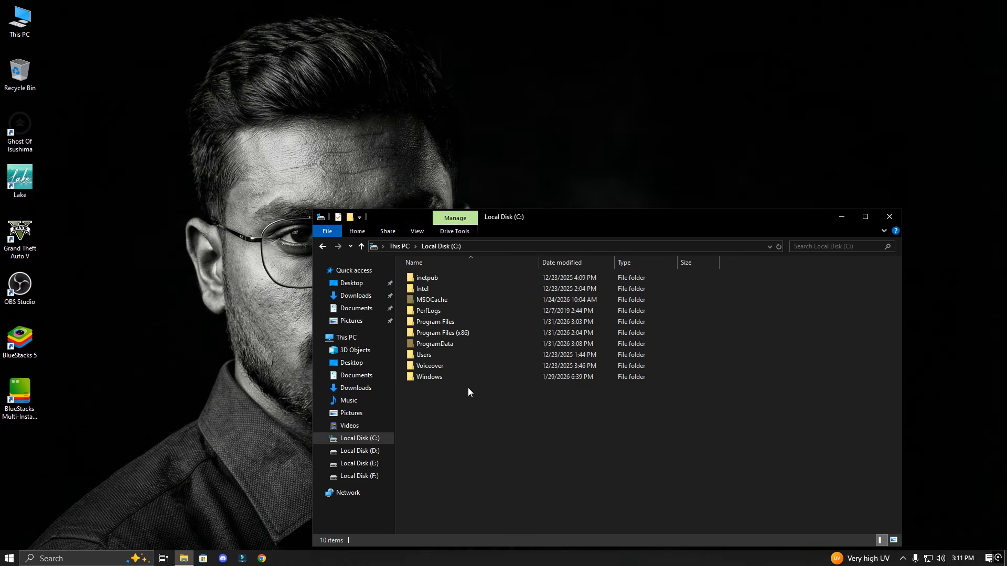
double_click(435, 344)
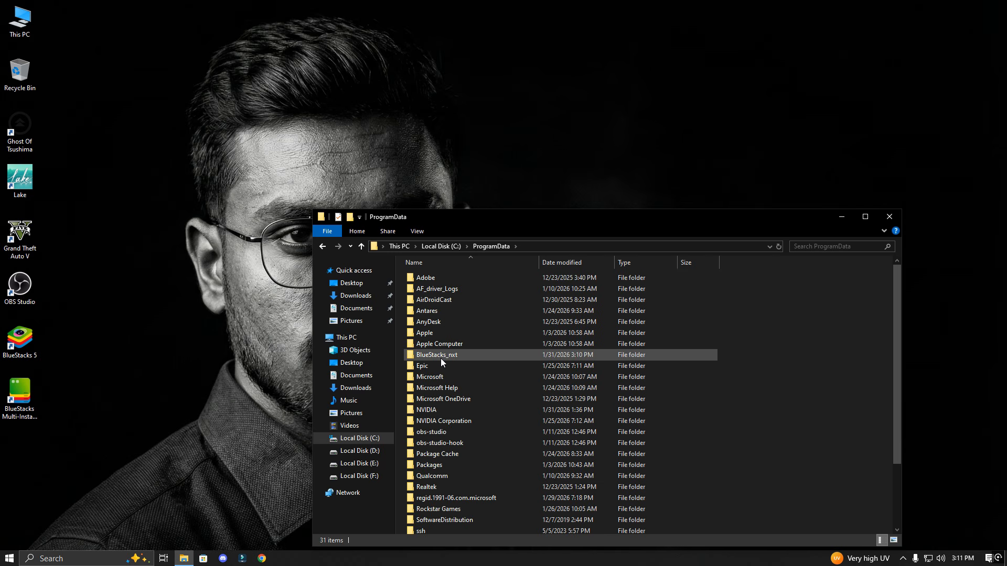
double_click(441, 356)
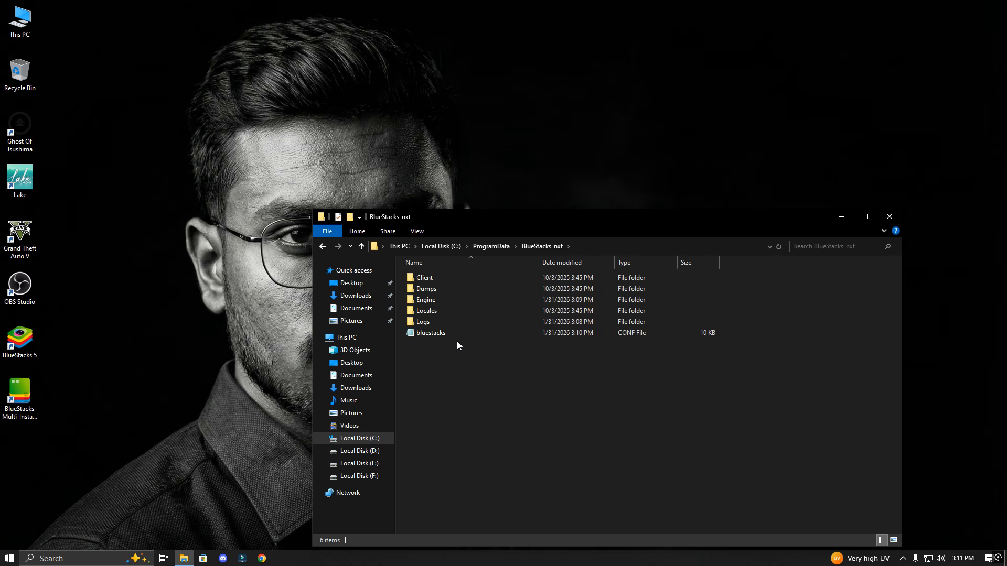
right_click(432, 333)
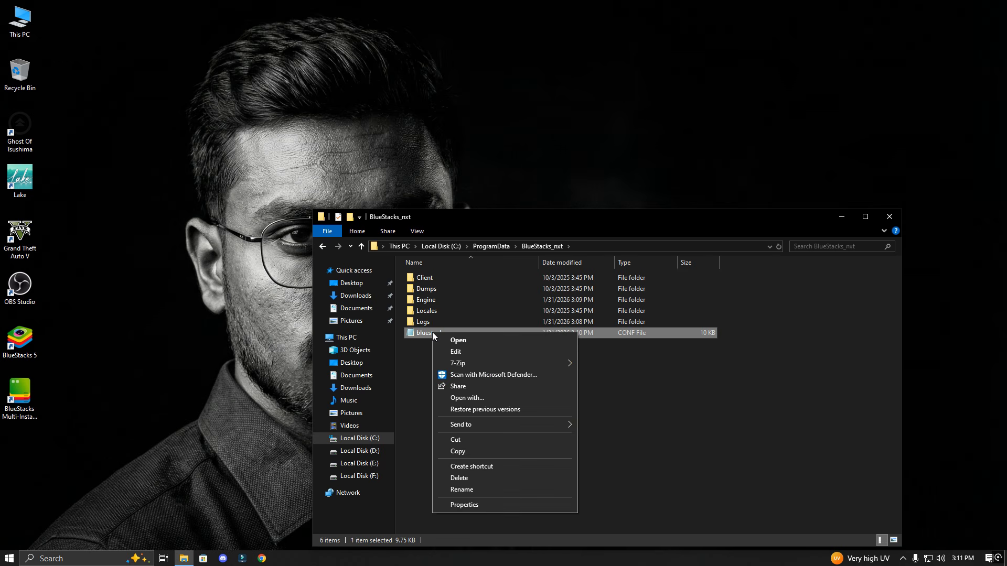
left_click(470, 342)
- Find "root" in the configuration file and set bst.feature.rooting to "1"
key("ctrl+f")
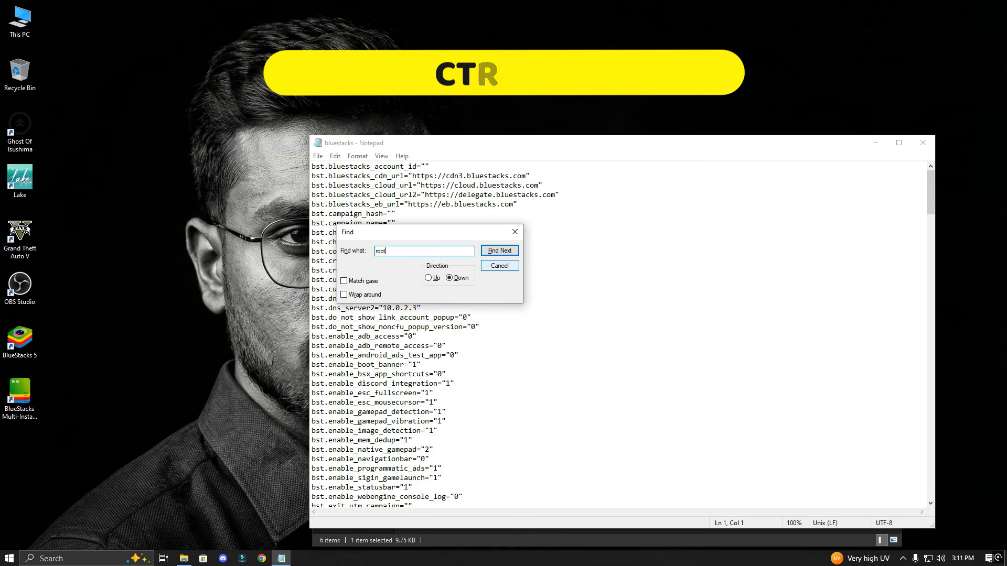
key("Return")
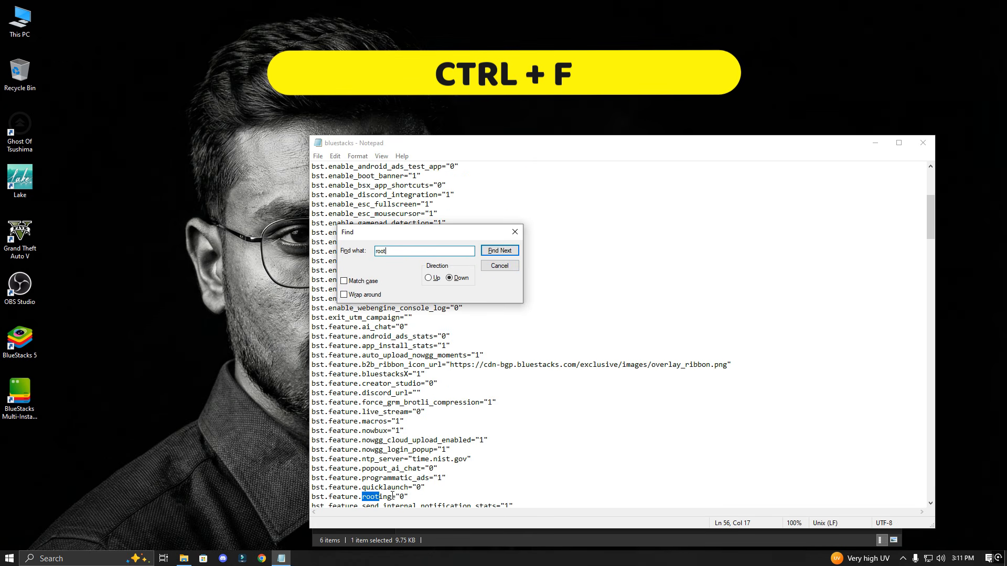
left_click(403, 497)
key("BackSpace")
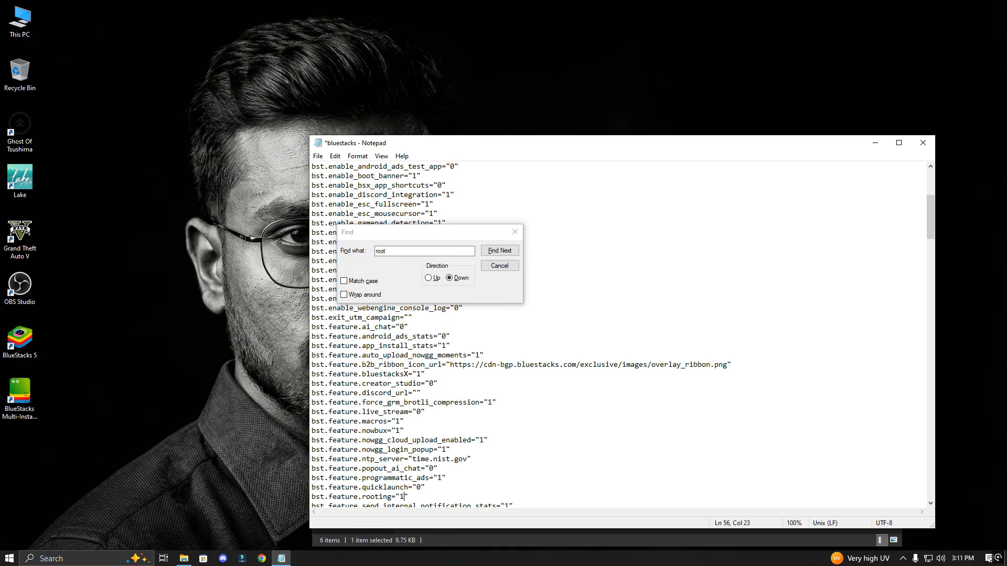
- Find the next "root" match, set bst.instance.Pie64.enable_root_access to "1", and dismiss the search
key("ctrl+f")
key("Return")
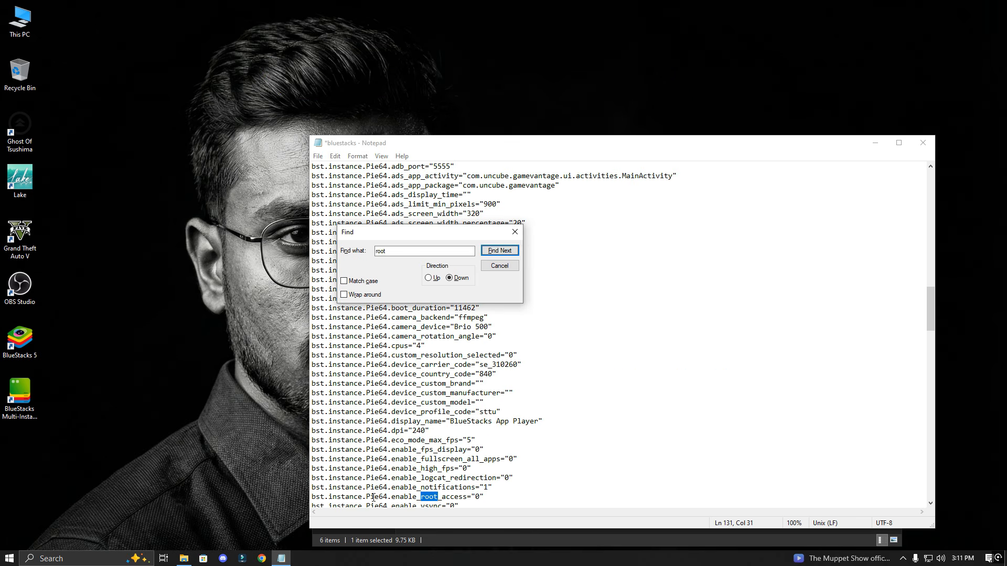
scroll(387, 487, "down", 1)
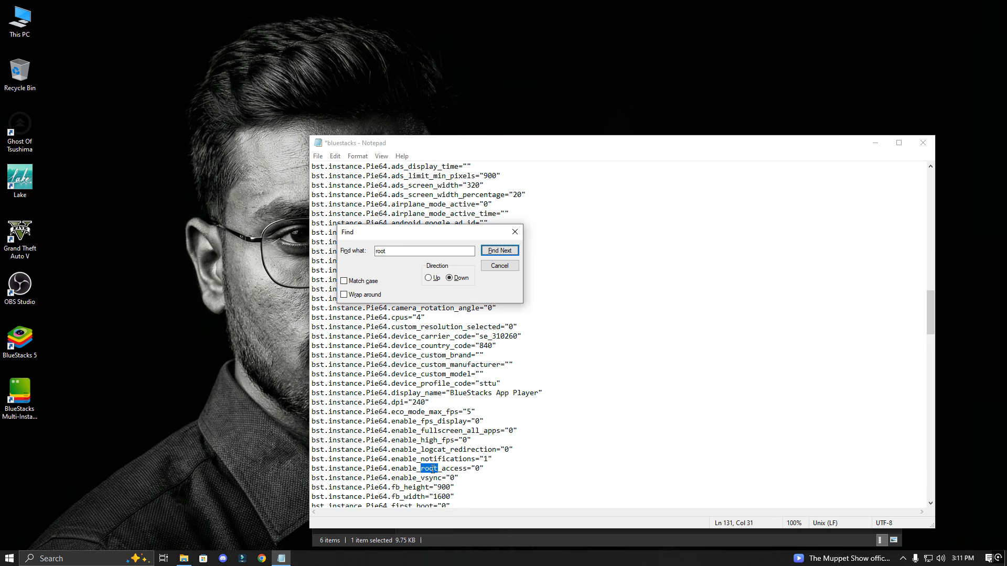
left_click(480, 470)
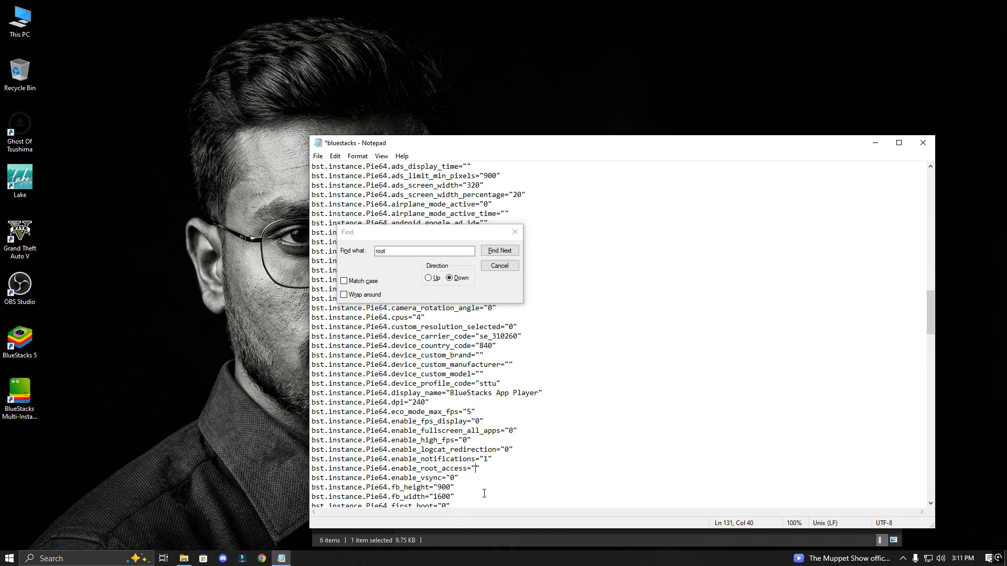
left_click(499, 265)
left_click(605, 344)
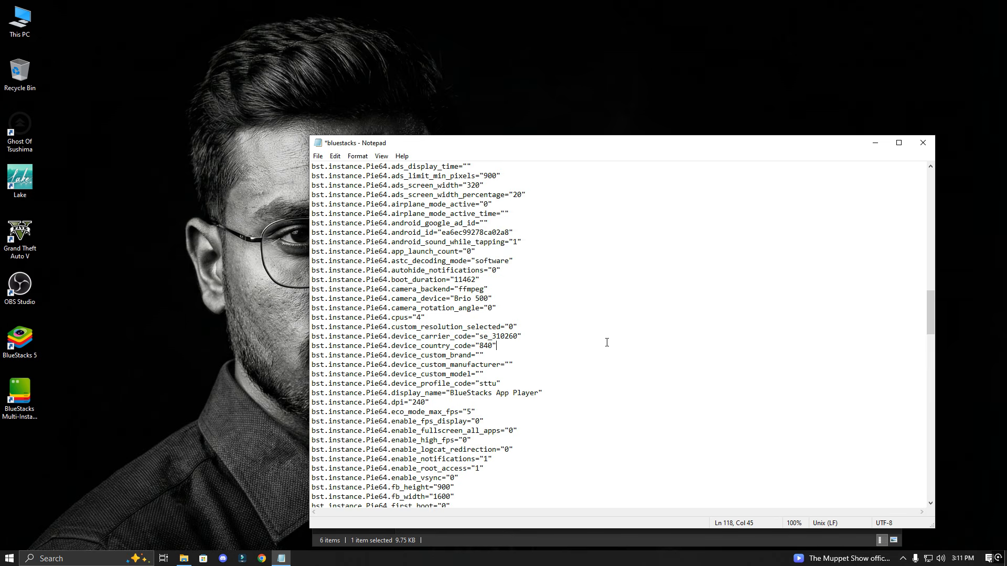
- Save the edited bluestacks configuration file and close it
left_click(334, 156)
mouse_move(318, 156)
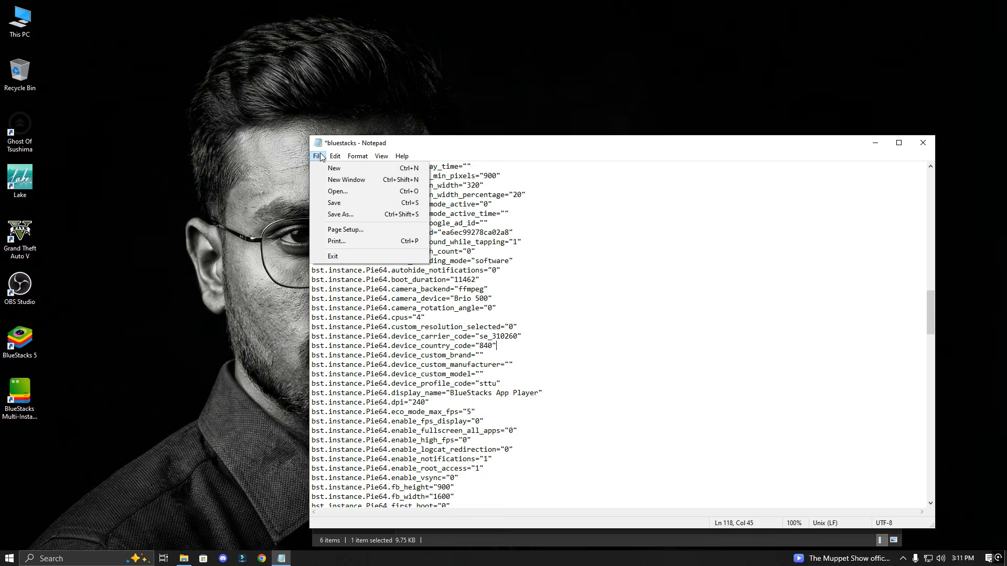
left_click(334, 203)
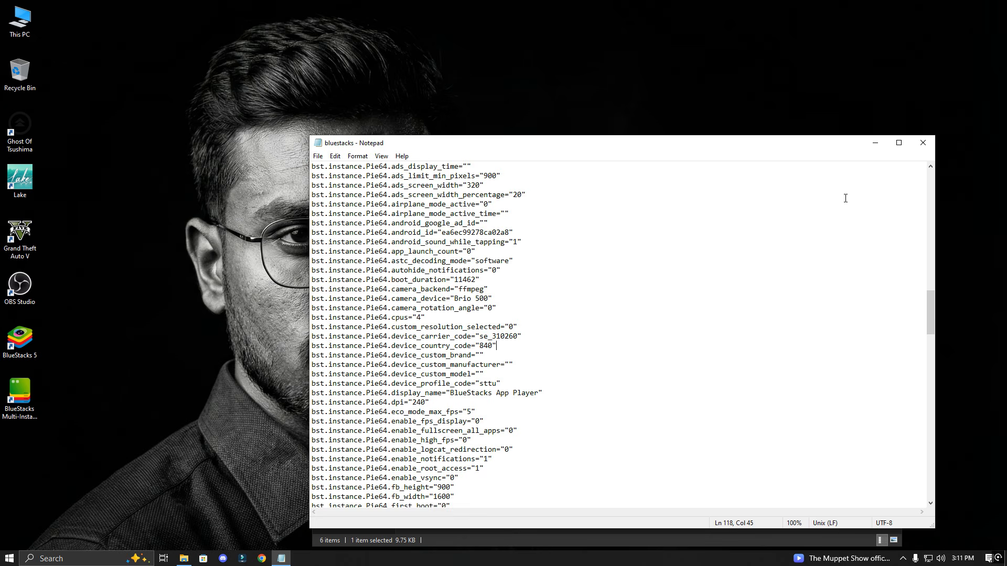
left_click(923, 144)
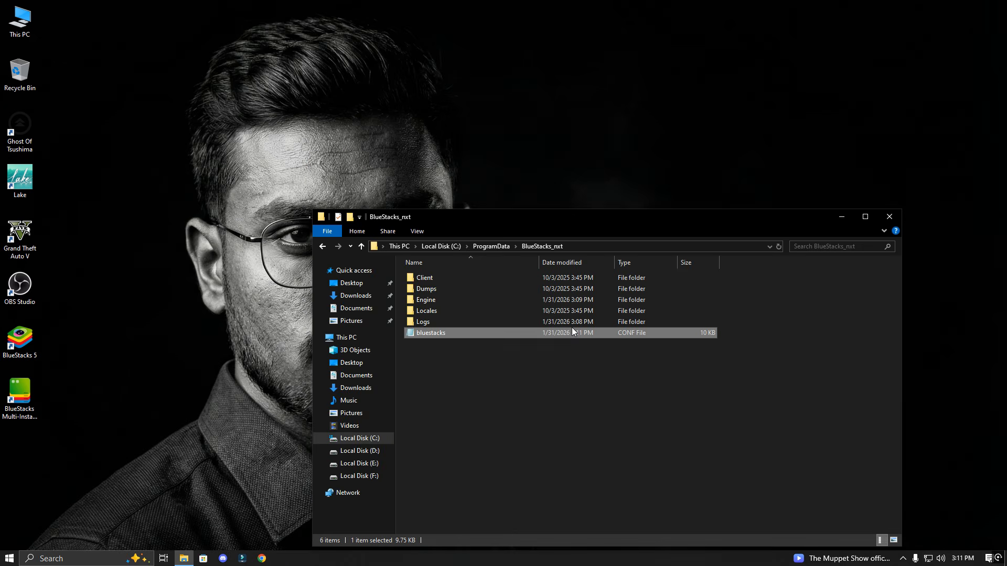
- Go to the Pie64 folder inside Engine and open Android.bstk.in with Notepad
double_click(426, 301)
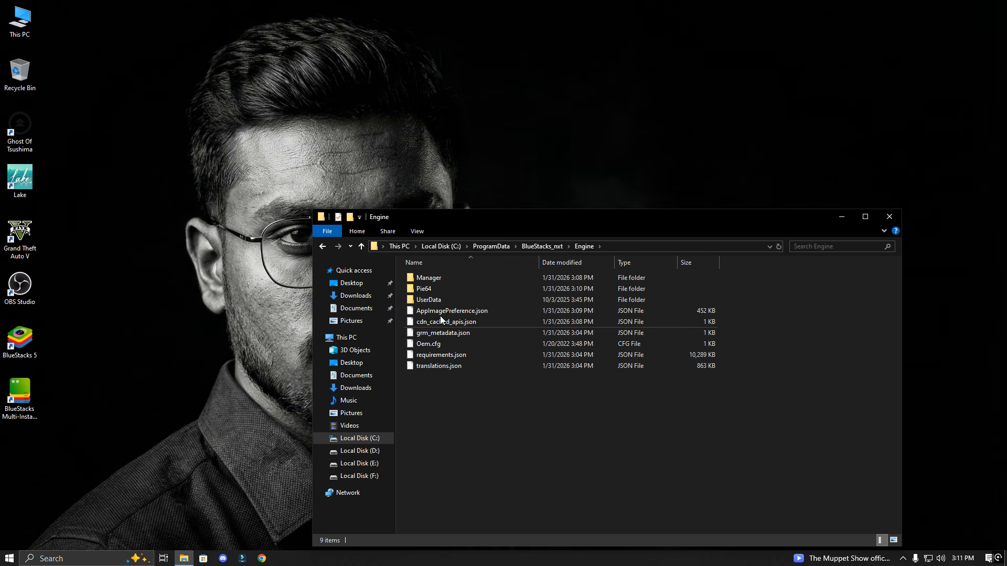
double_click(423, 288)
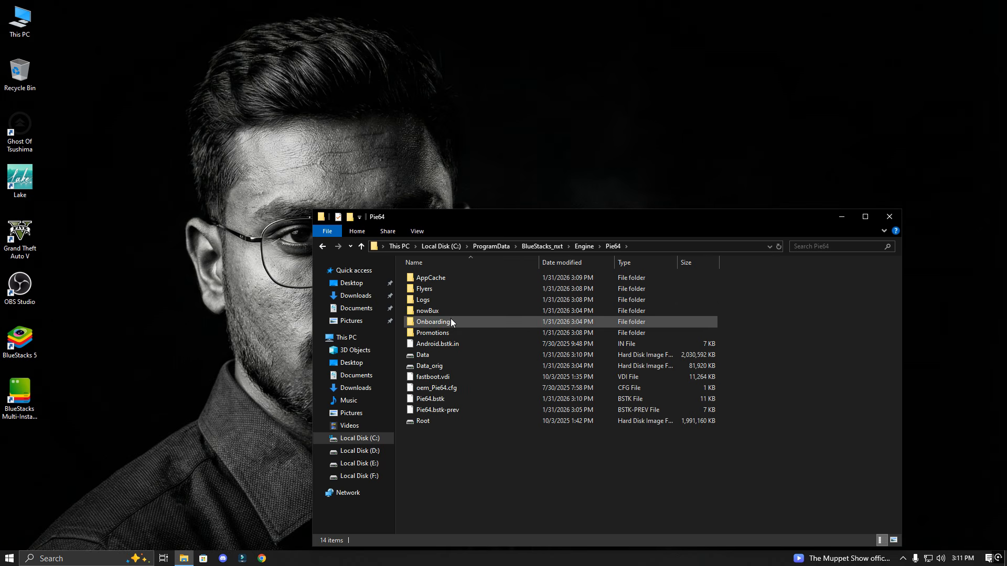
right_click(423, 345)
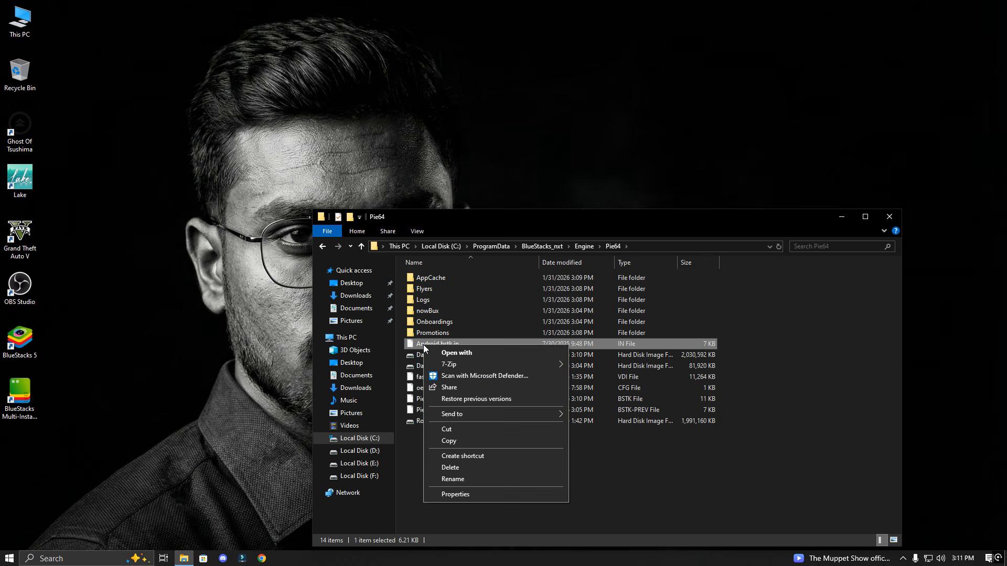
left_click(476, 353)
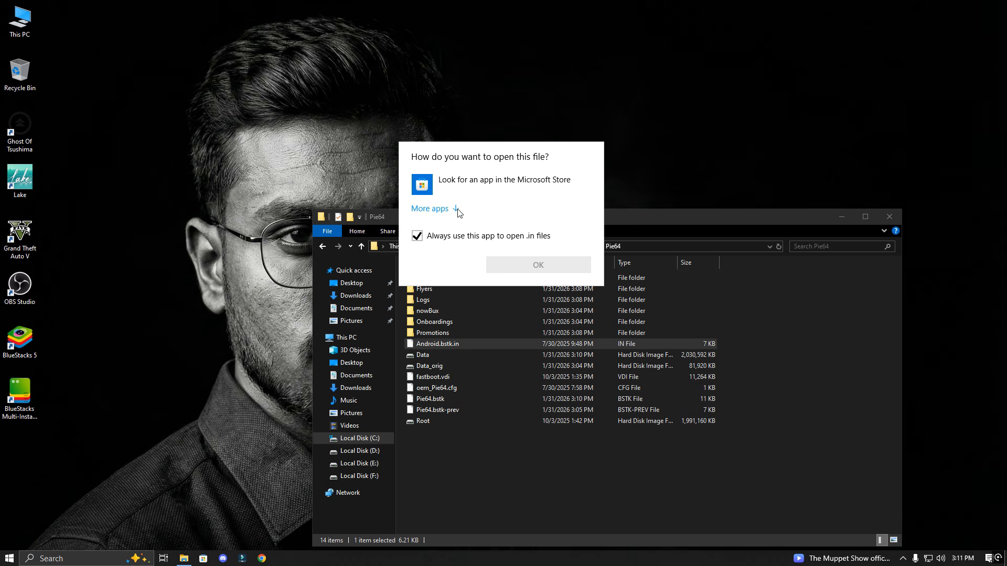
left_click(454, 207)
double_click(468, 338)
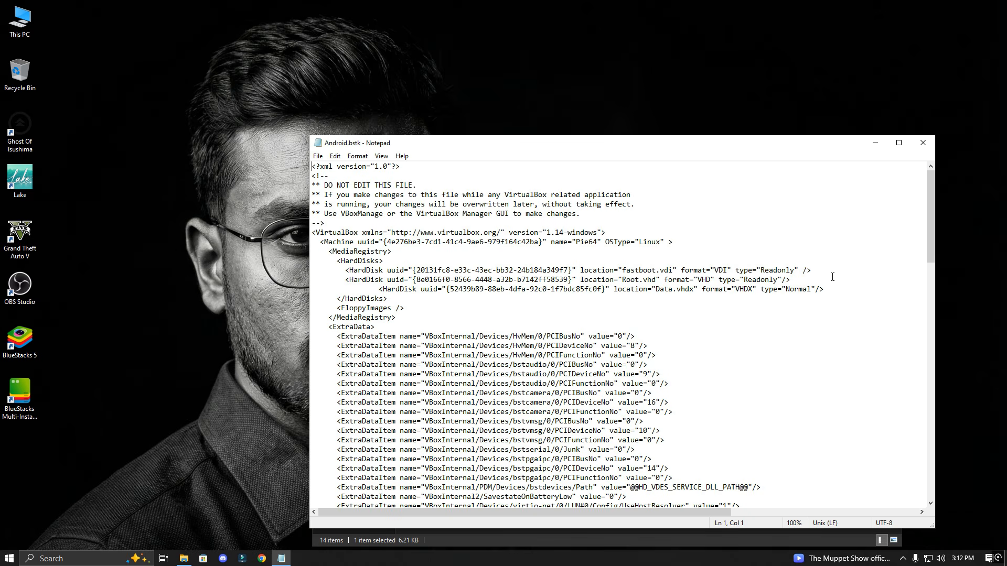
- Copy Normal from the Data.vhdx entry and use it to replace the Root.vhd hard disk's type
left_click(755, 280)
left_click_drag(798, 289, 748, 280)
right_click(787, 289)
left_click(810, 319)
right_click(745, 274)
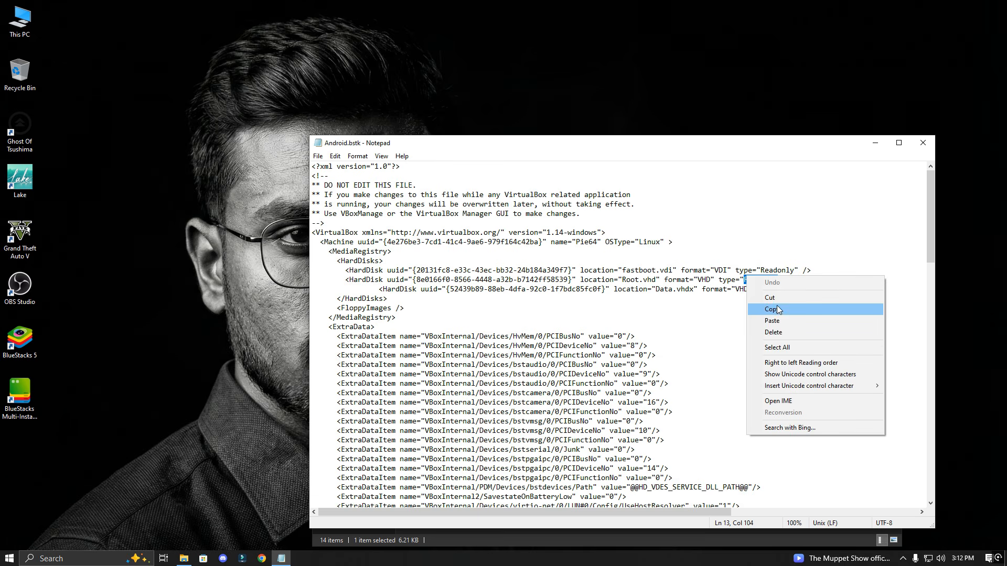
left_click(763, 319)
- Replace the type of the fastboot.vdi hard disk with Normal, copied from the Root.vhd entry
left_click_drag(794, 270, 763, 266)
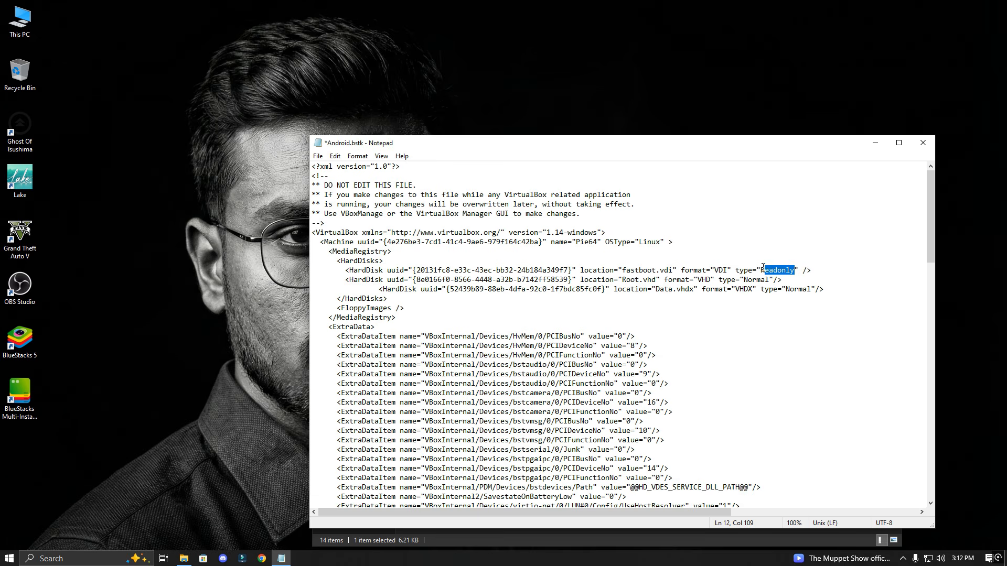
right_click(765, 268)
left_click(790, 302)
mouse_move(769, 280)
left_mouse_down()
mouse_move(743, 279)
mouse_move(761, 270)
left_mouse_up()
right_click(745, 280)
left_click(775, 313)
right_click(769, 267)
left_click(782, 311)
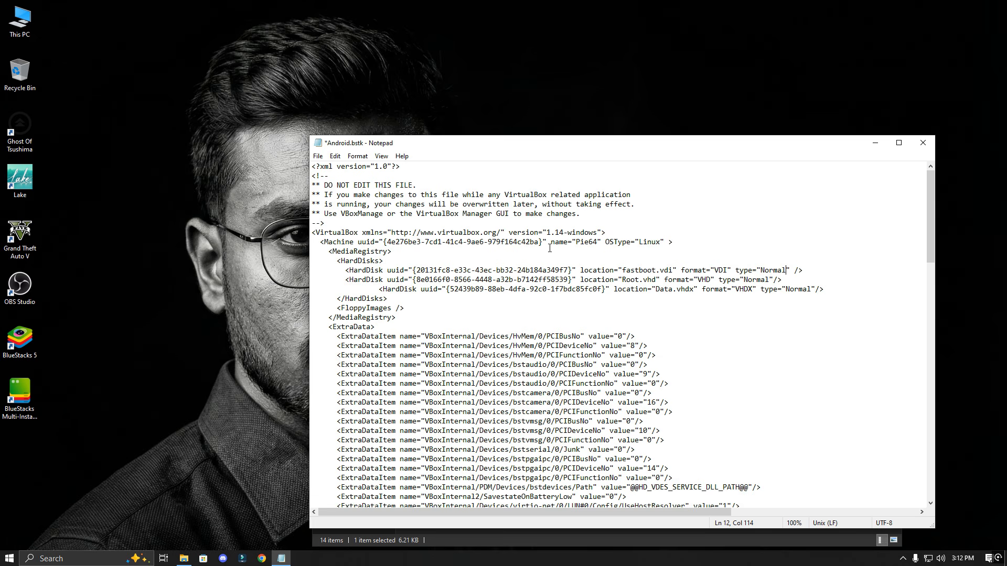
- Save the edited Android.bstk file and close it
left_click(317, 156)
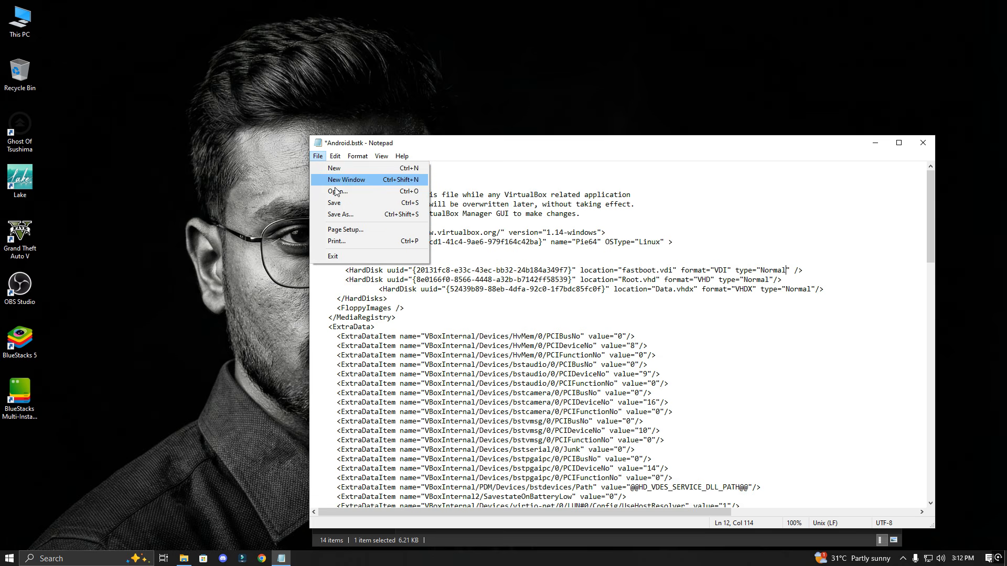
left_click(336, 203)
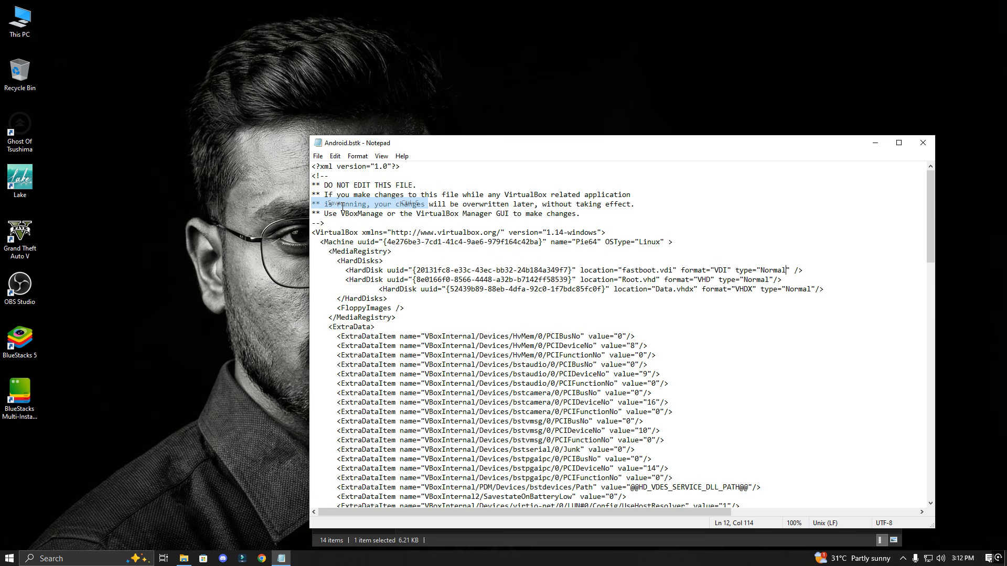
left_click(923, 143)
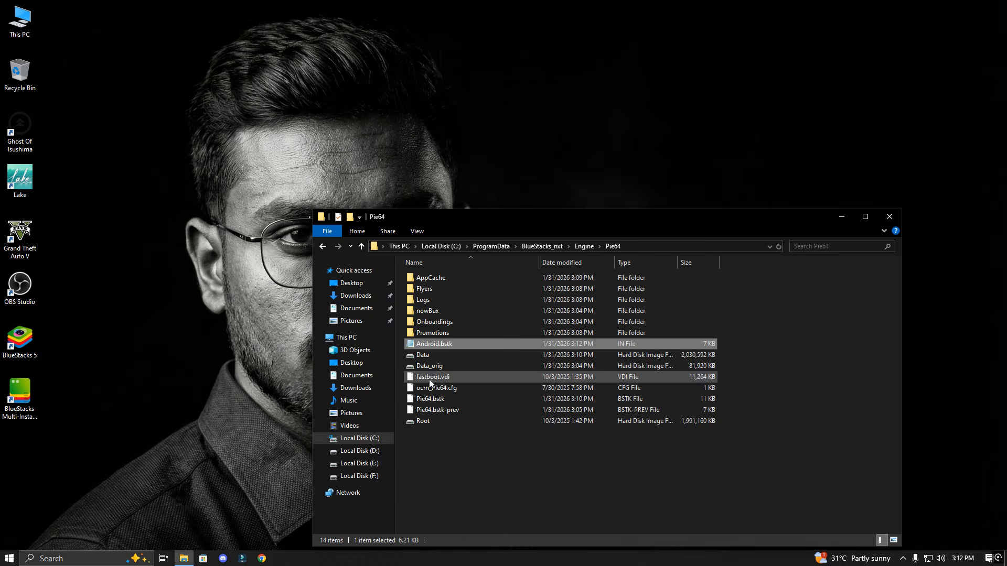
- Open the Pie64.bstk file from the Pie64 folder with Notepad
left_click(438, 401)
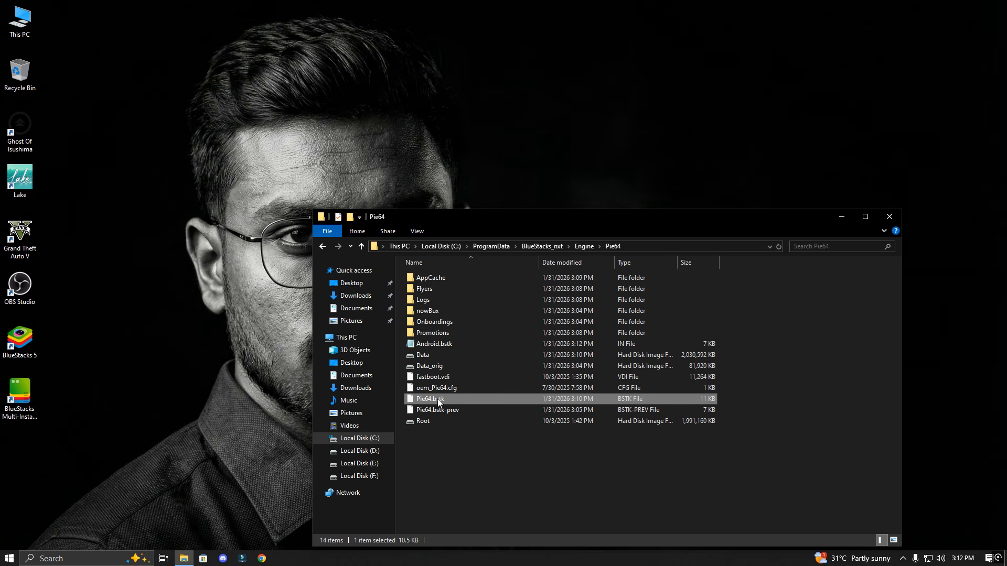
right_click(437, 398)
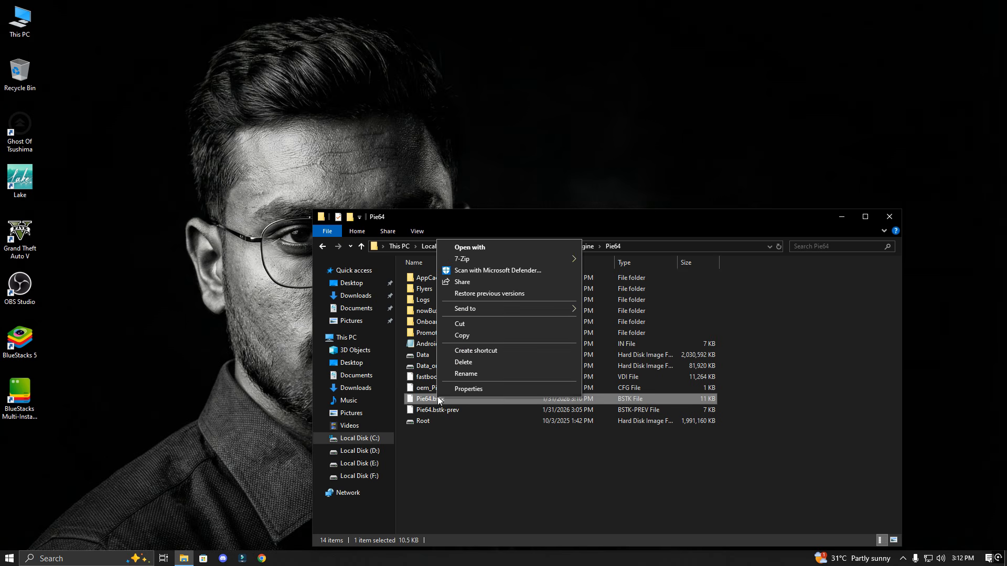
left_click(492, 249)
left_click(424, 206)
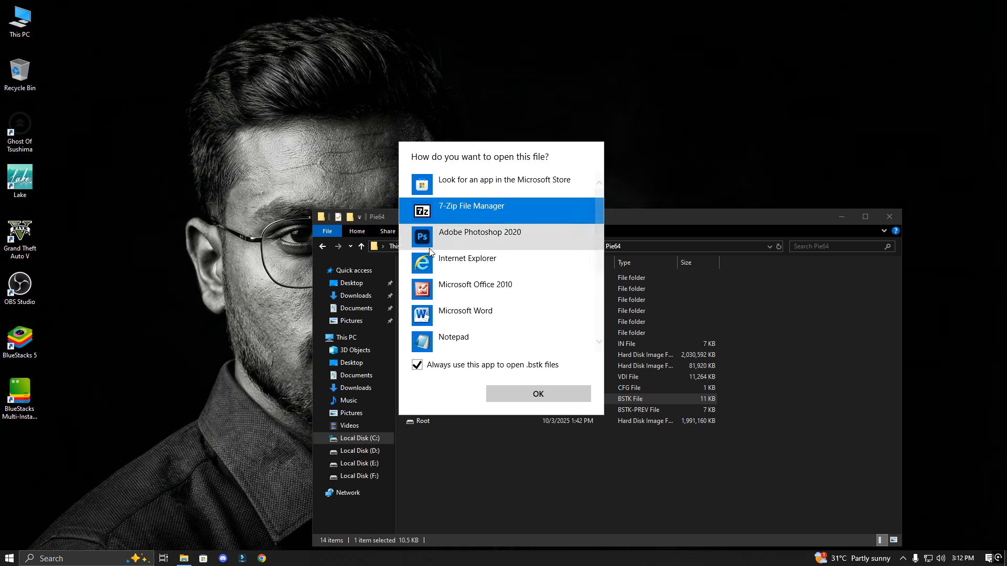
left_click(451, 339)
left_click(538, 394)
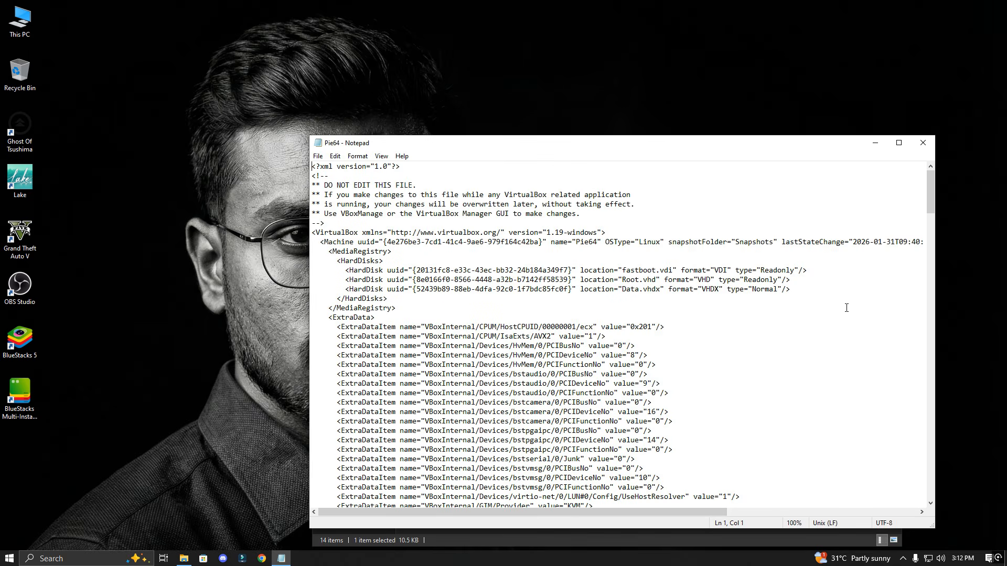
- Replace the Readonly type of the Root.vhd and fastboot.vdi hard disks with the copied value Normal
left_click_drag(745, 283, 791, 271)
right_click(768, 281)
left_click(794, 324)
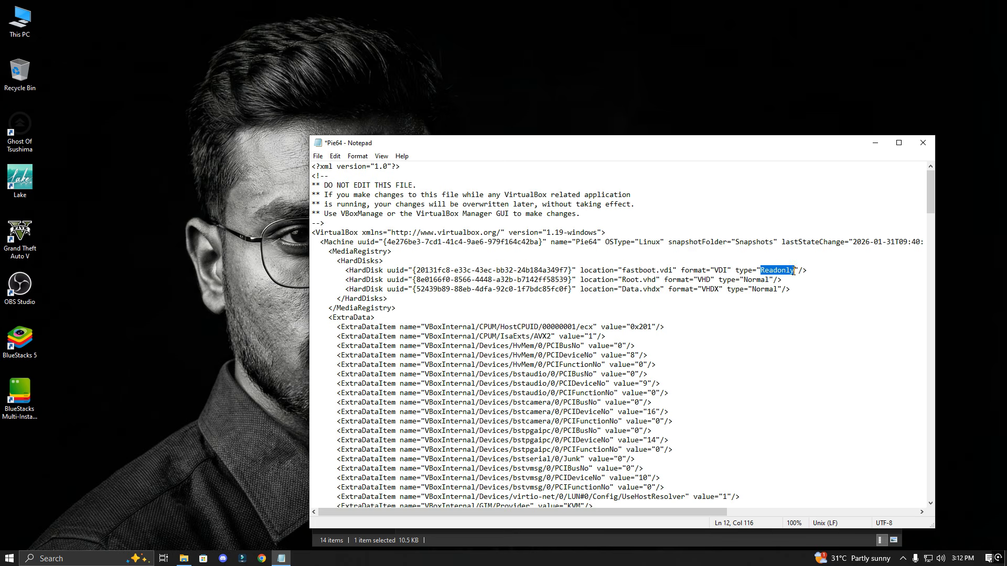
right_click(789, 270)
left_click(793, 315)
- Save the edited Pie64.bstk file and close it
left_click(318, 156)
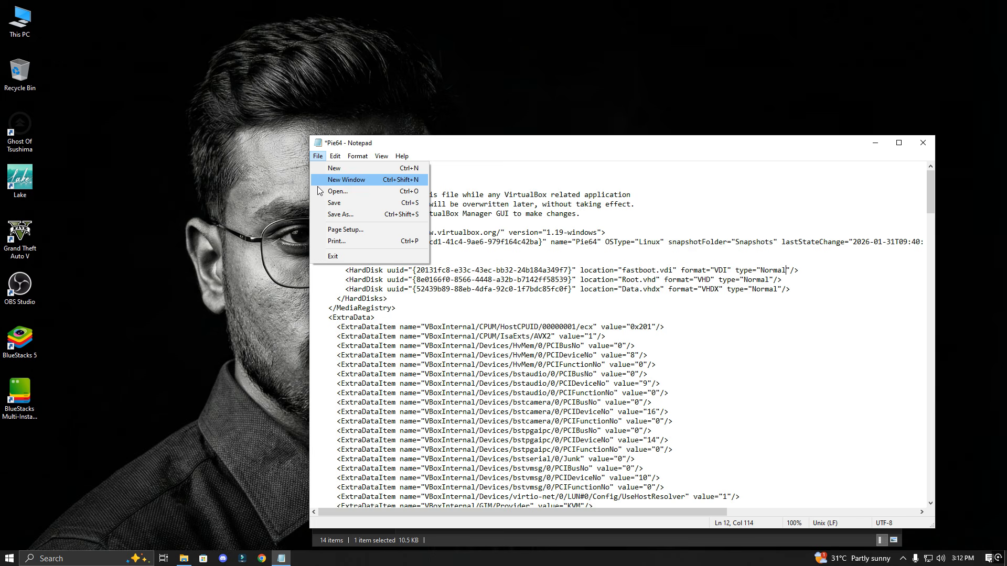
left_click(338, 205)
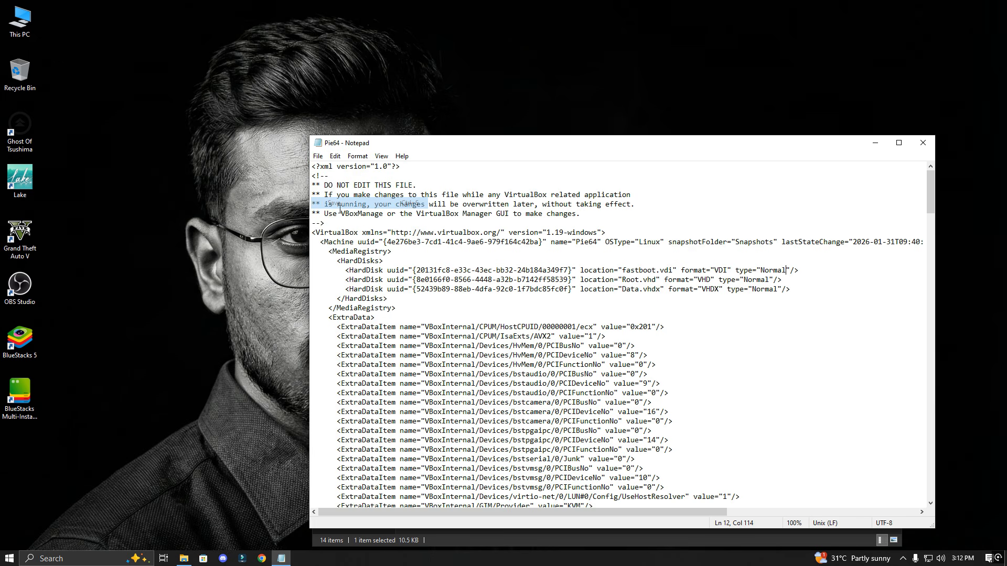
left_click(923, 144)
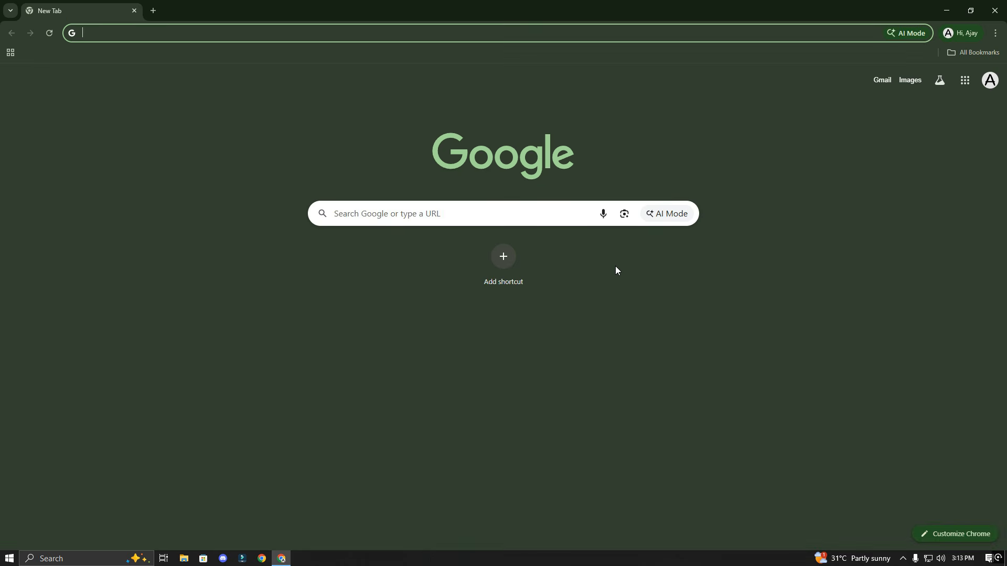
- Search Google in Chrome for "kitsune mask apk" and open the KitsuneMagisk releases page on GitHub
type("kitsune ma")
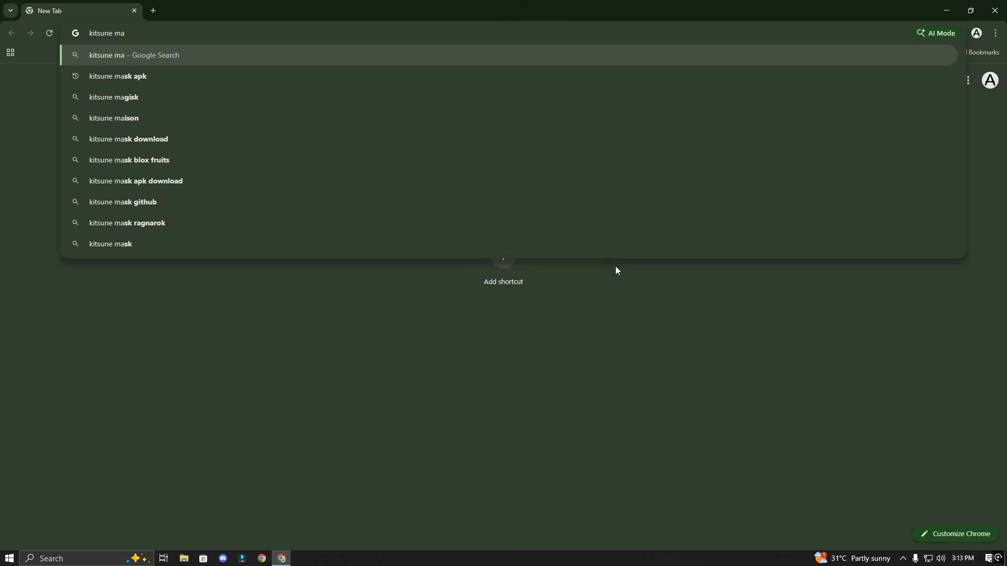
key("Down")
key("Return")
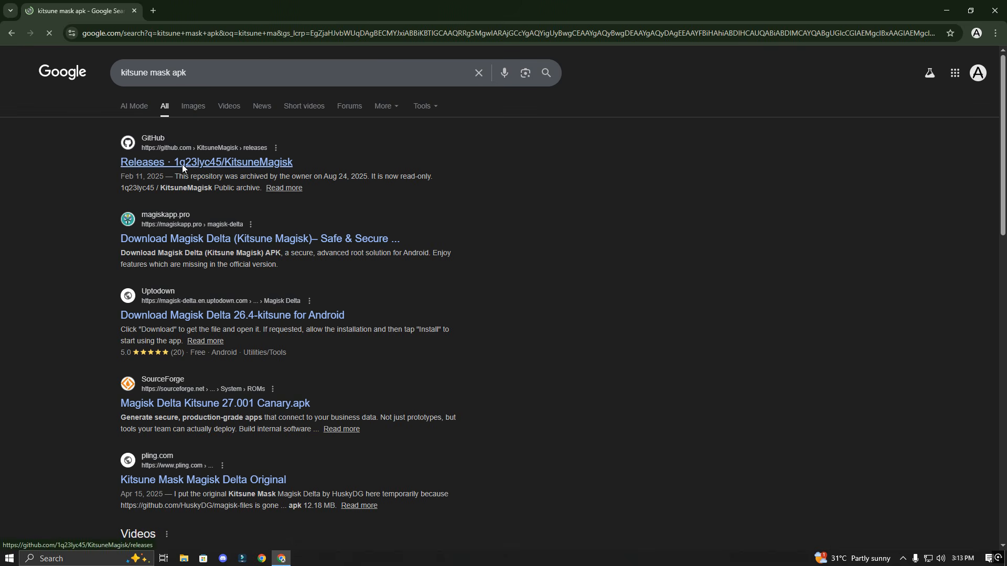
left_click(182, 164)
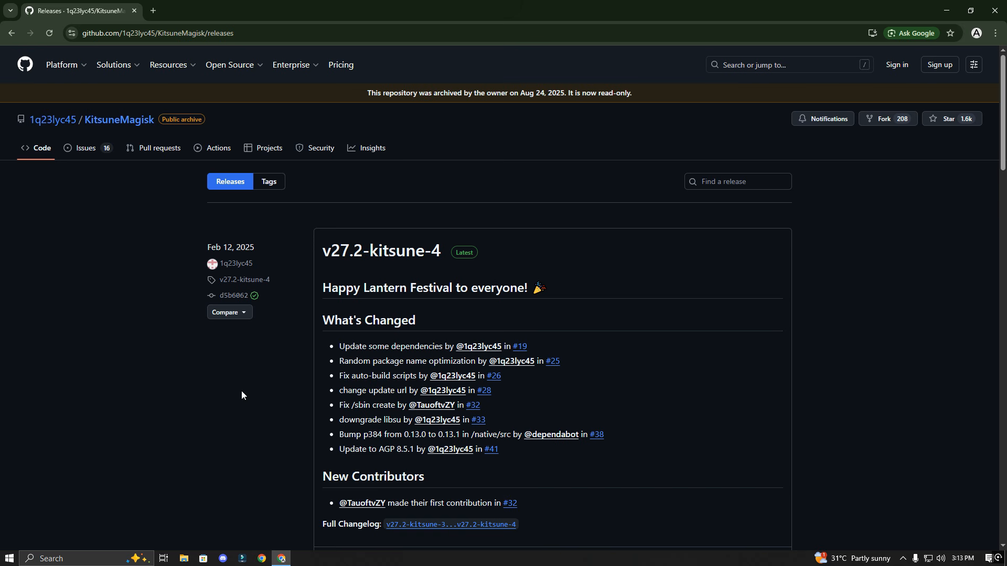
- Download app-release.apk of v27.2-kitsune-4, open the downloaded file in BlueStacks to install it, and minimize the browser
scroll(241, 391, "down", 6)
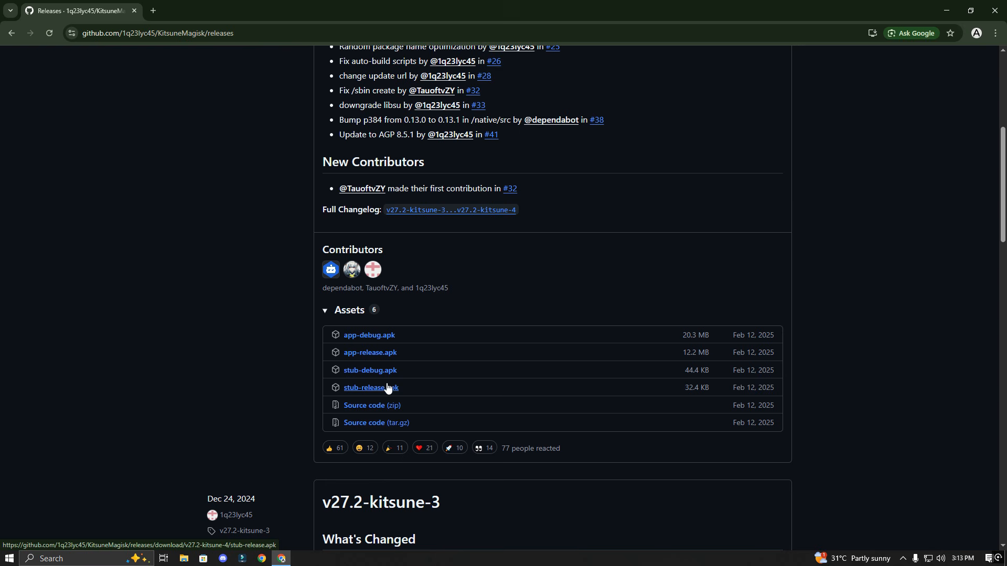
left_click(376, 355)
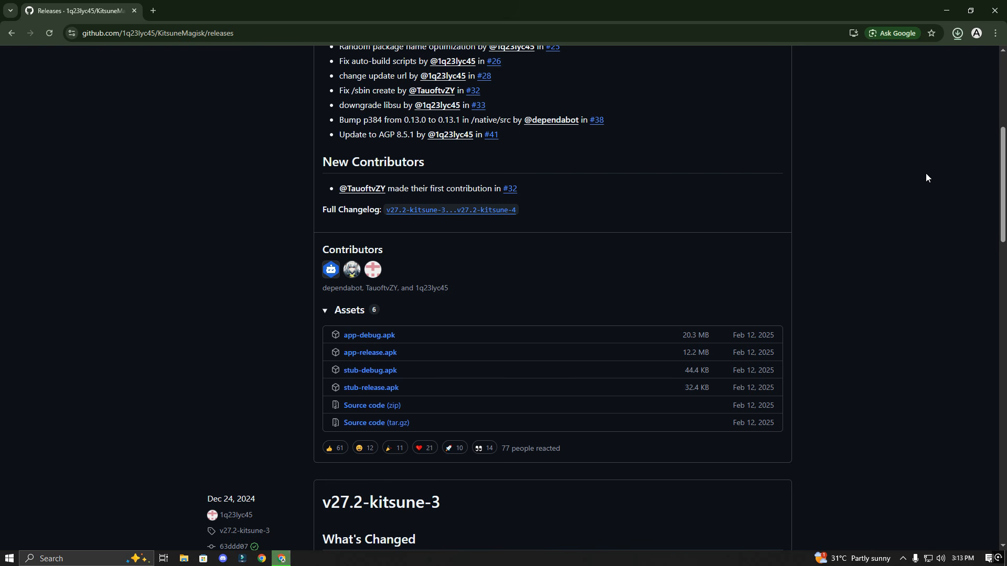
left_click(957, 35)
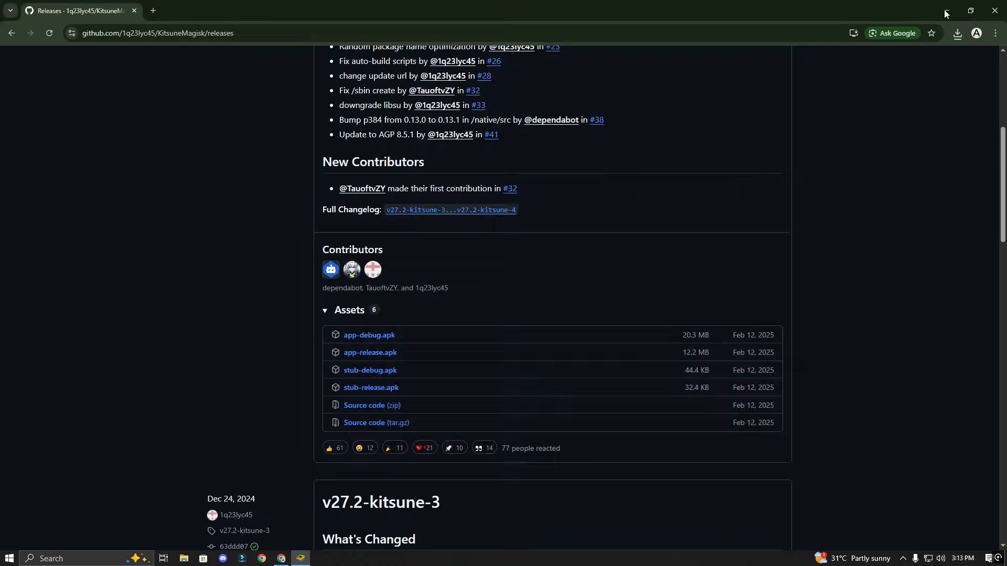
left_click(945, 13)
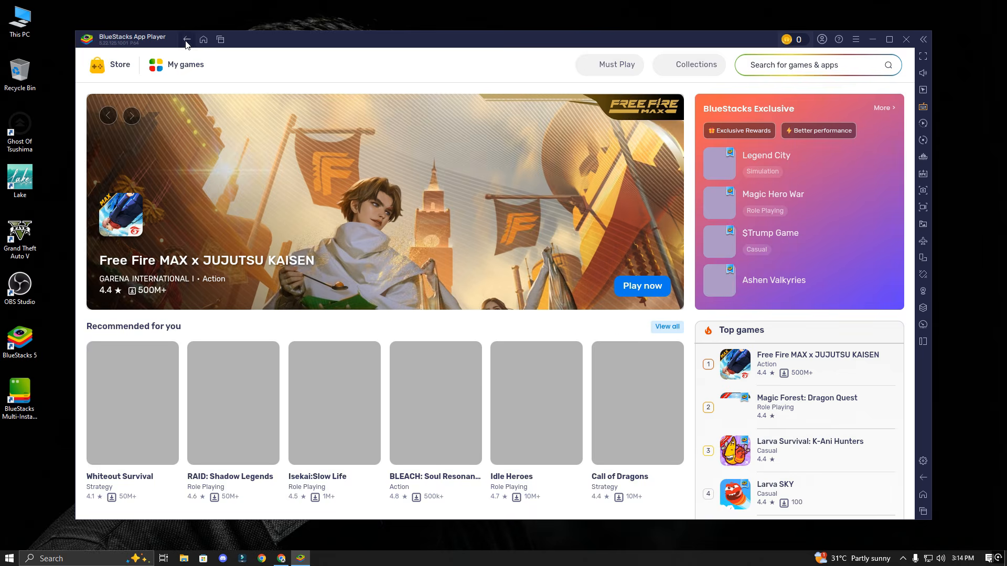
- Go back to the BlueStacks home screen, launch Kitsune Mask, and dismiss the fullscreen tip
left_click(186, 40)
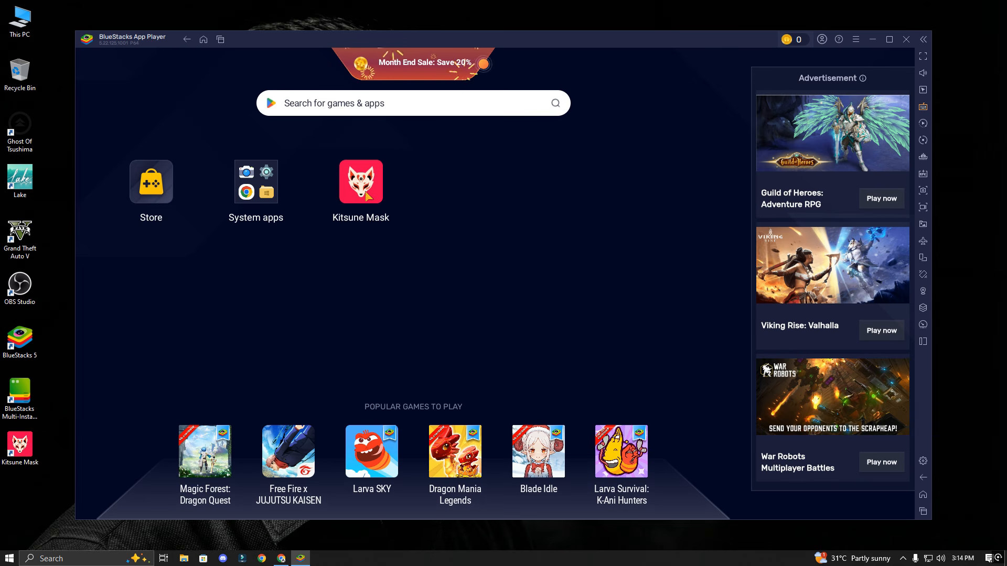
left_click(366, 194)
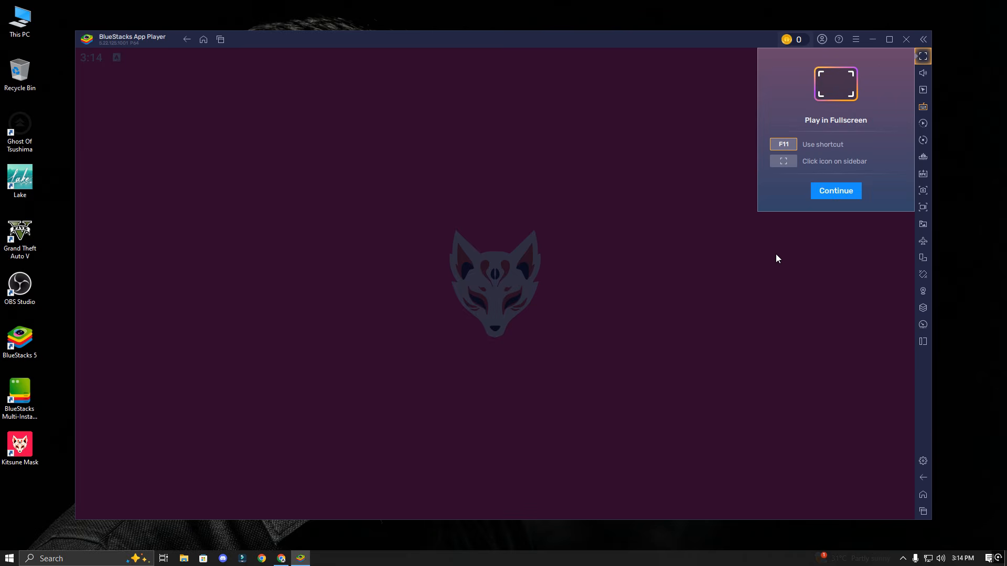
left_click(824, 194)
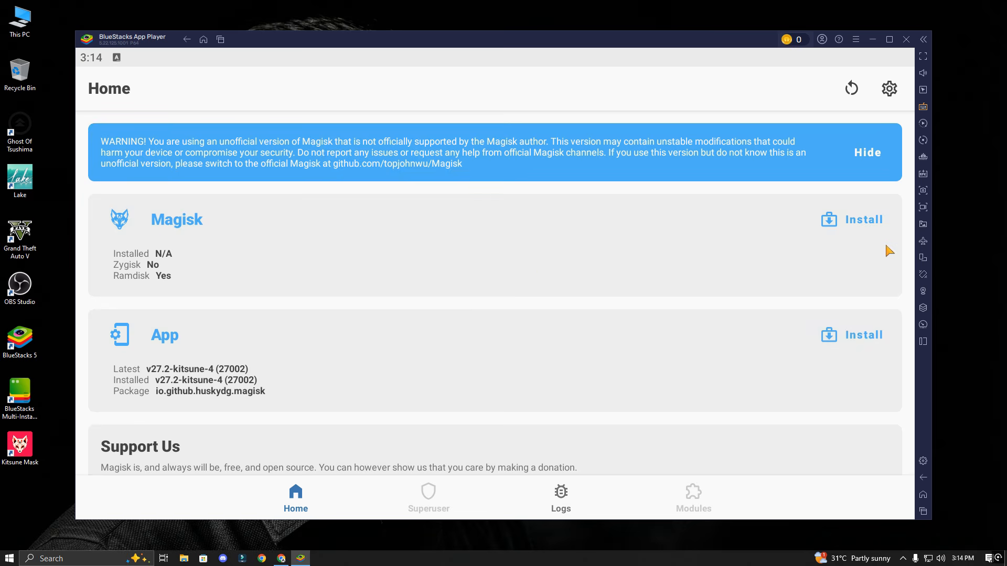
- Install Magisk from Kitsune Mask using the method Direct Install (modify /system directly)
left_click(859, 224)
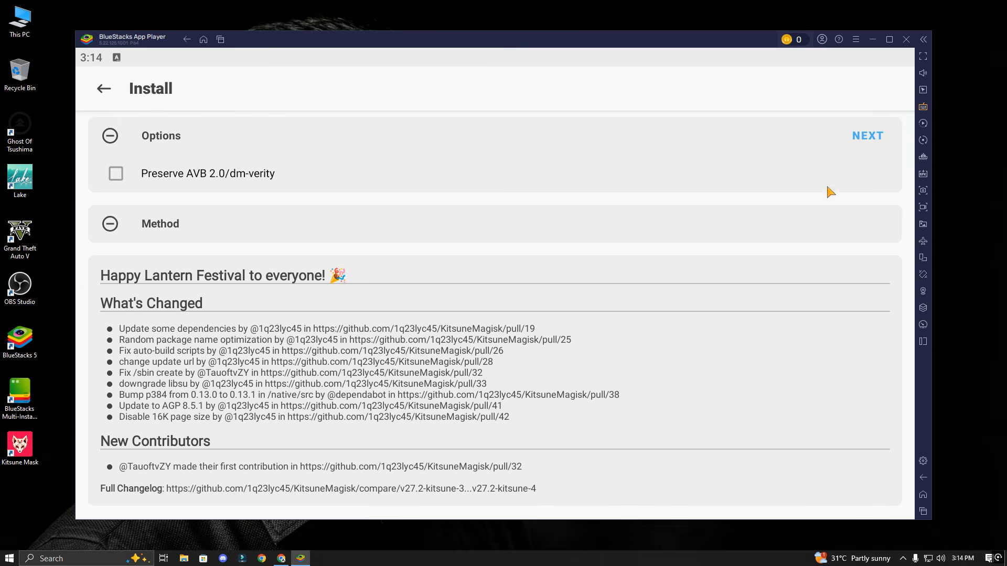
left_click(869, 134)
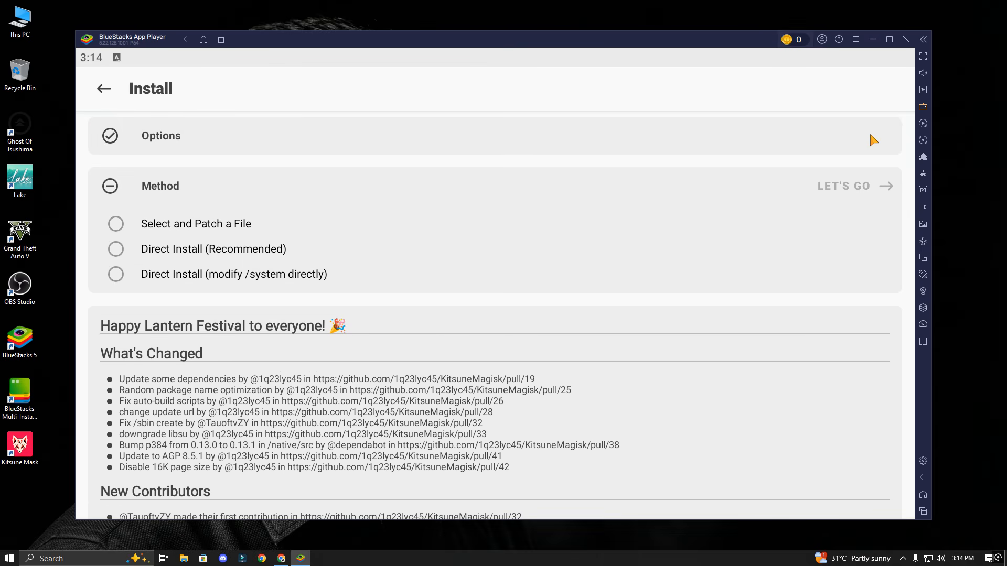
left_click(117, 275)
left_click(860, 190)
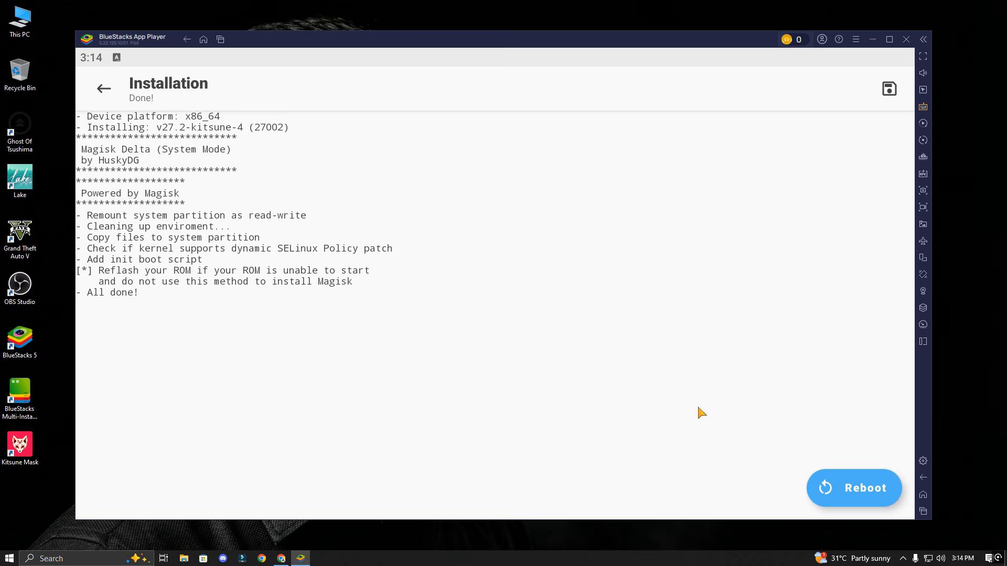
- Close BlueStacks App Player completely, including its background process
left_click(906, 39)
left_click(558, 300)
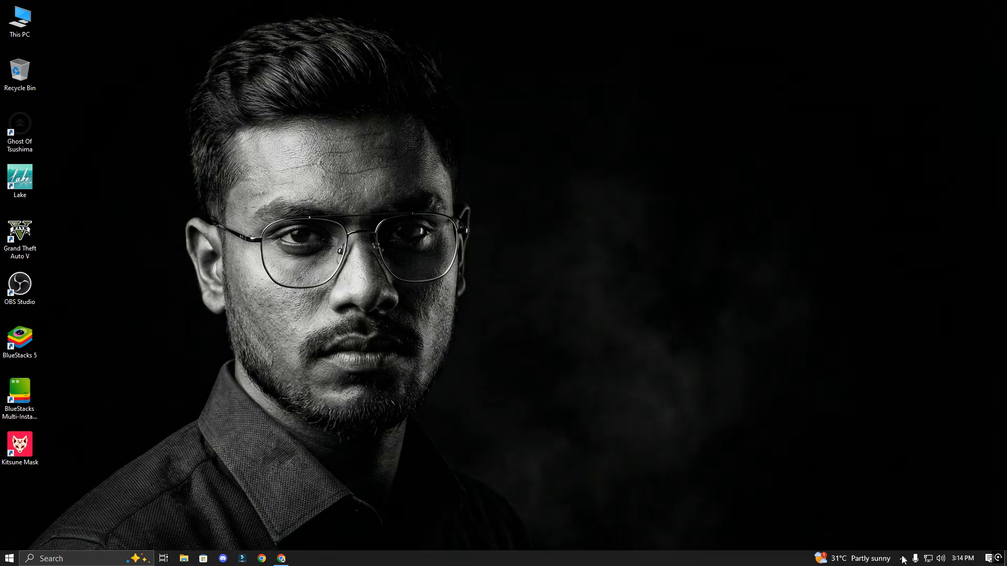
left_click(903, 559)
left_click(812, 404)
- Go to ProgramData\BlueStacks_nxt on Local Disk (C:) and open the bluestacks configuration file for editing
double_click(19, 21)
double_click(443, 398)
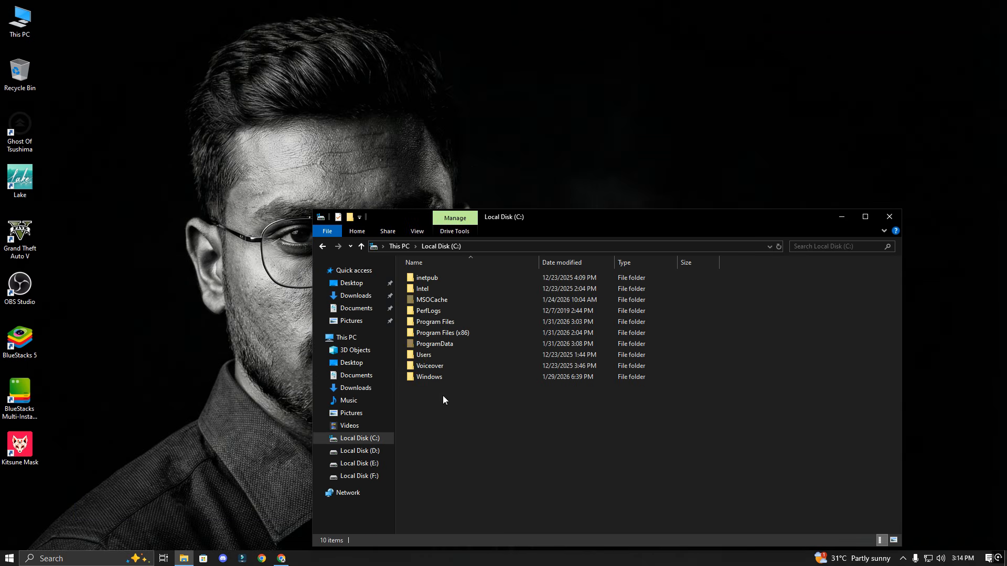
double_click(430, 344)
left_click(442, 356)
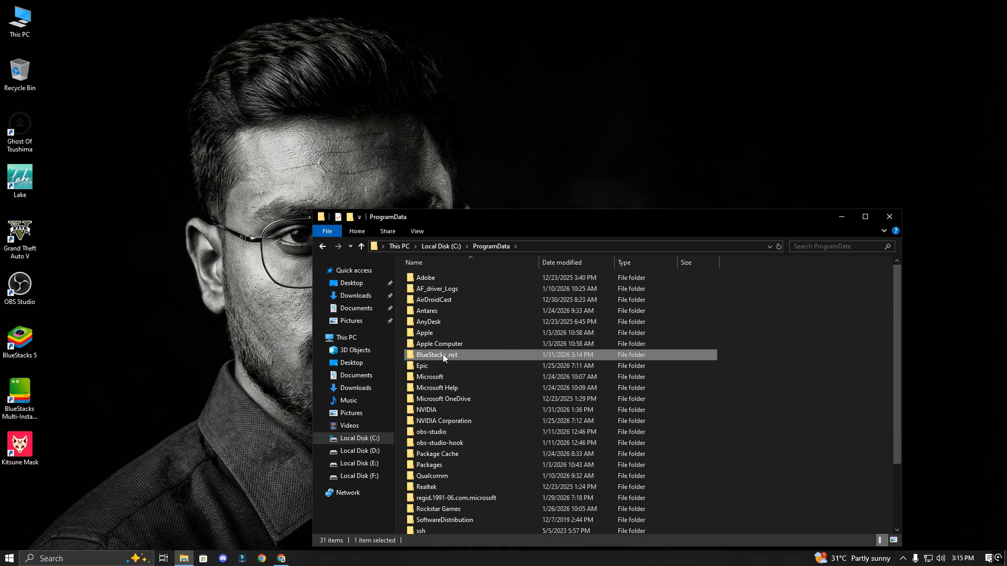
double_click(443, 354)
right_click(425, 336)
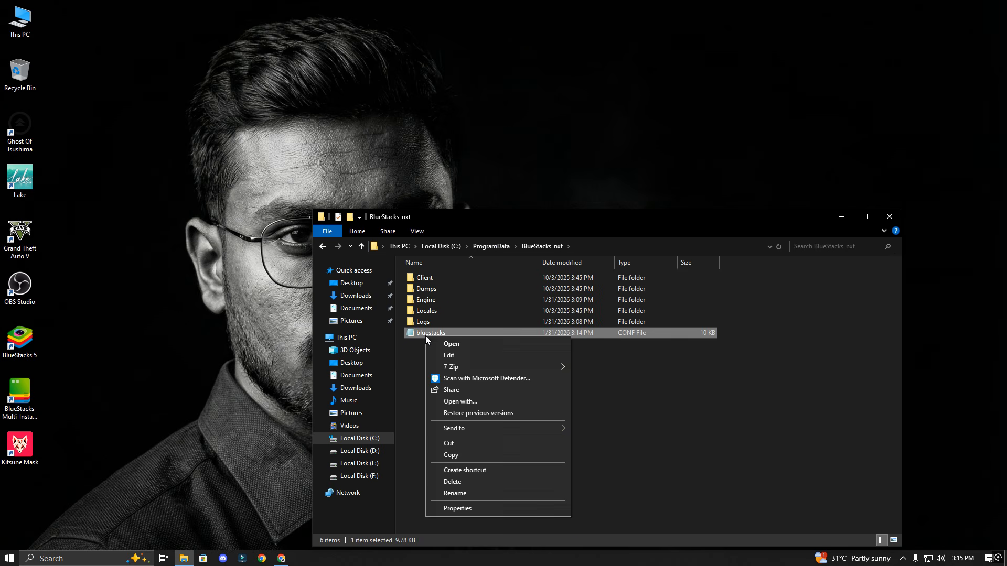
left_click(468, 357)
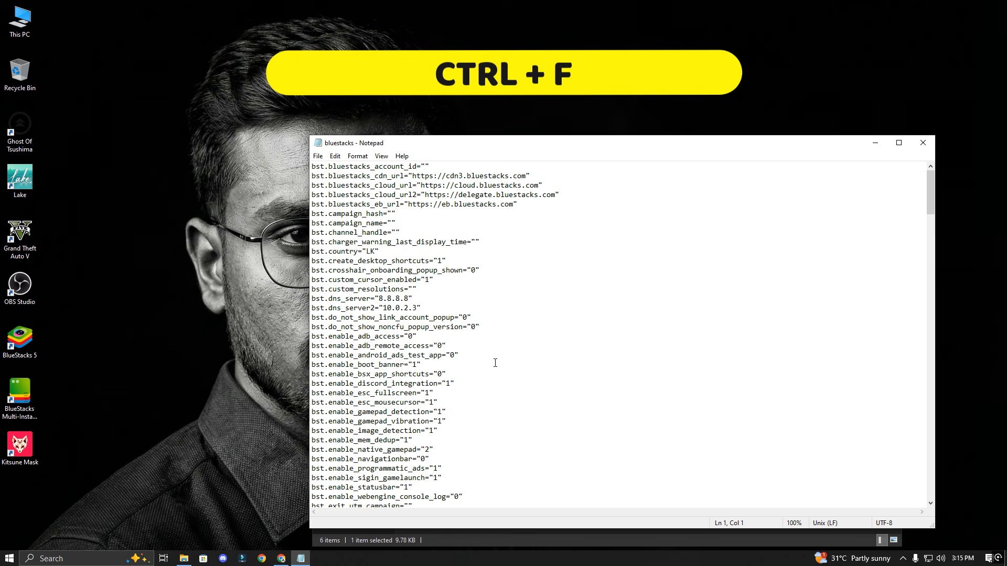
- Find the root entries in the configuration file and set bst.instance.Pie64.enable_root_access to "0"
key("ctrl+f")
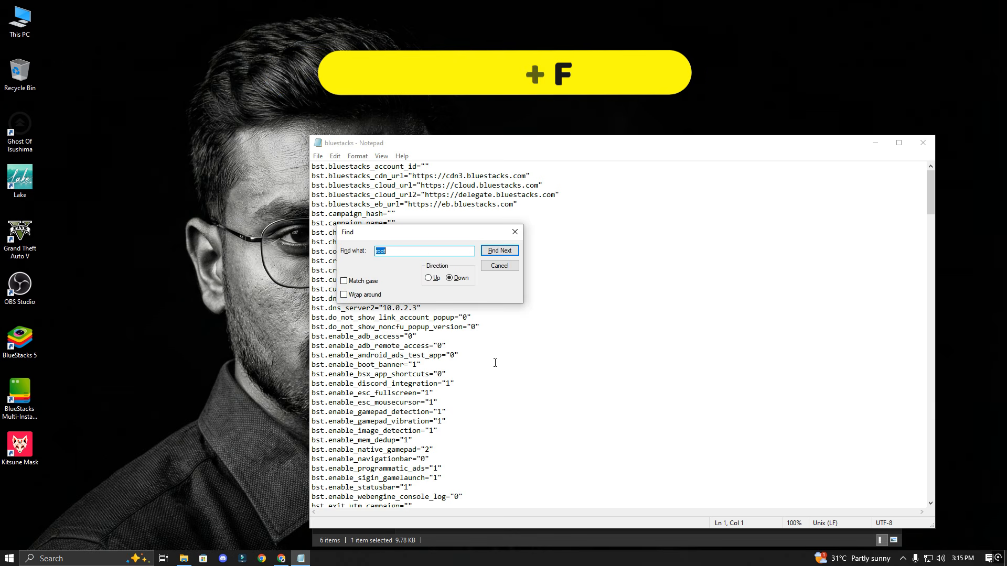
left_click(495, 252)
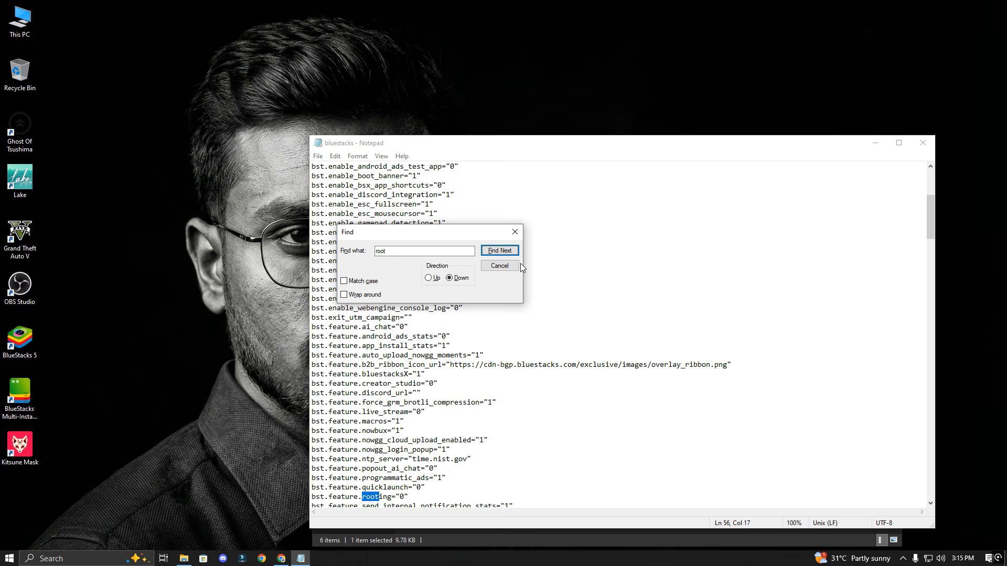
left_click(500, 251)
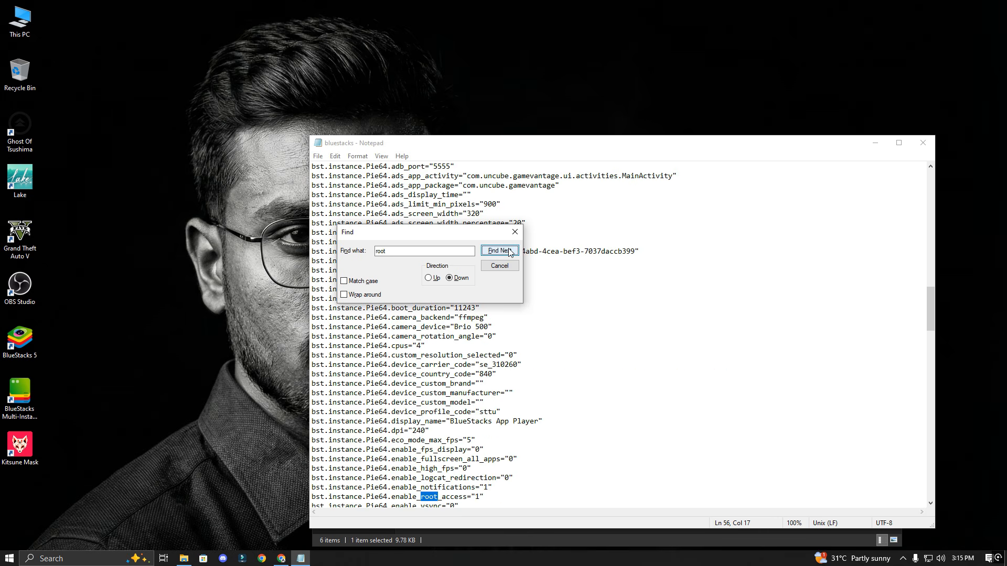
left_click(479, 498)
key("BackSpace")
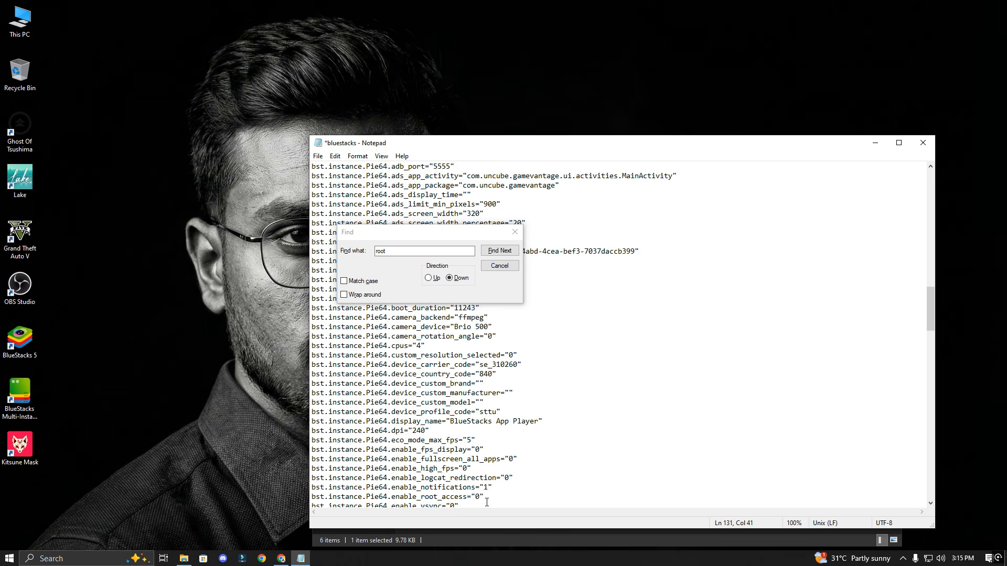
left_click(501, 269)
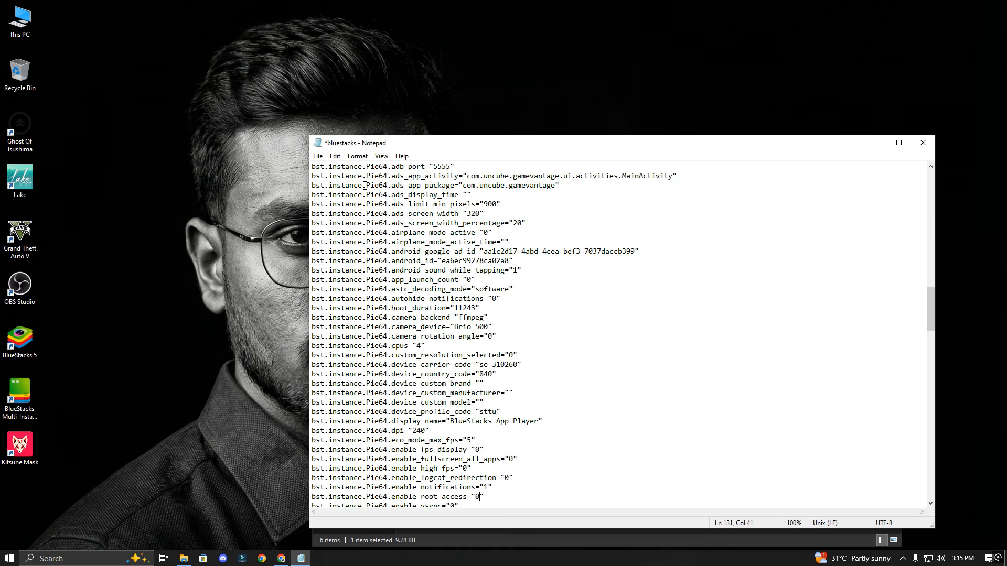
- Save and close the bluestacks configuration file, and close the BlueStacks_nxt folder window
left_click(318, 156)
left_click(340, 204)
left_click(923, 143)
left_click(900, 216)
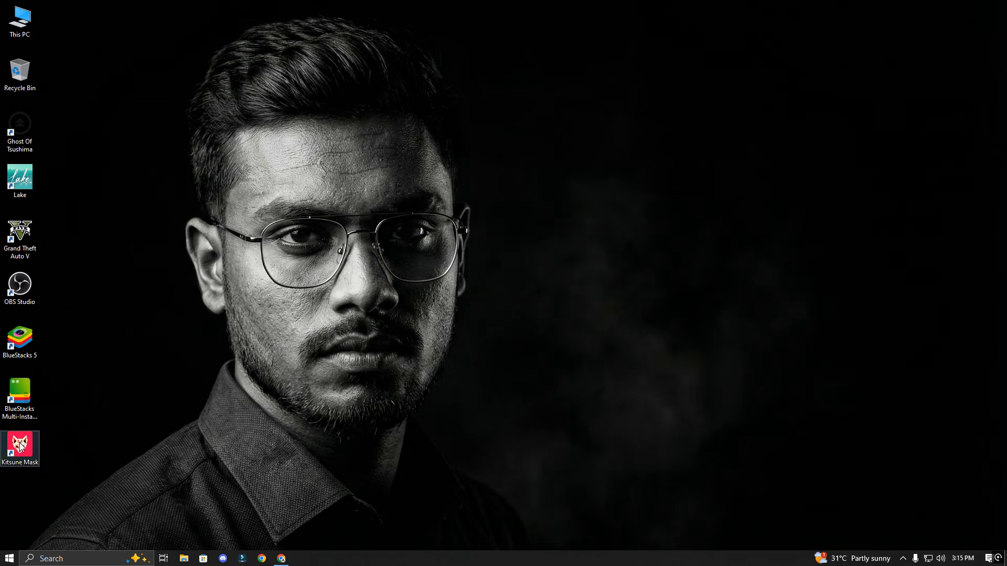
- Launch BlueStacks 5 and open Kitsune Mask to check the installed Magisk version
left_click(20, 341)
key("Return")
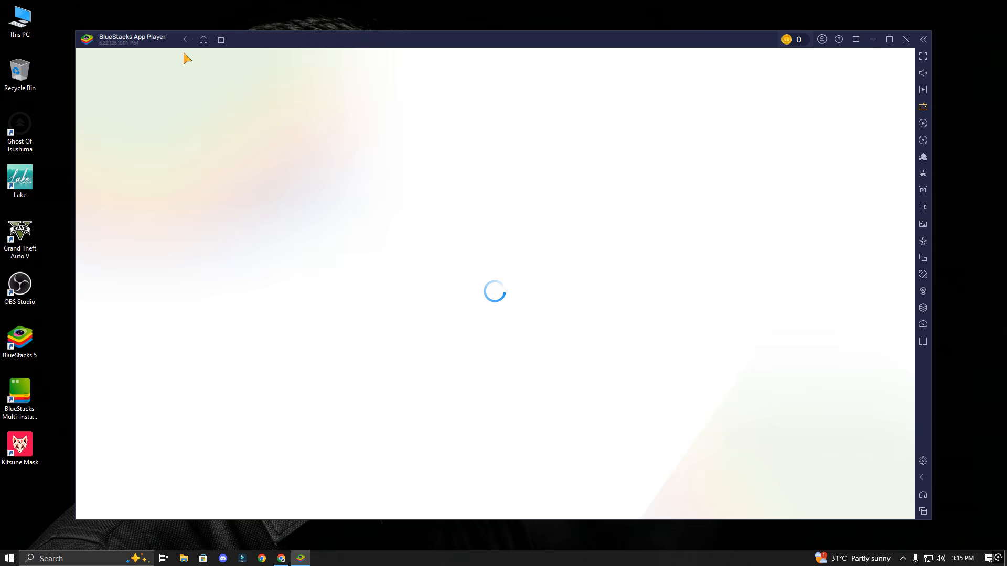
left_click(187, 42)
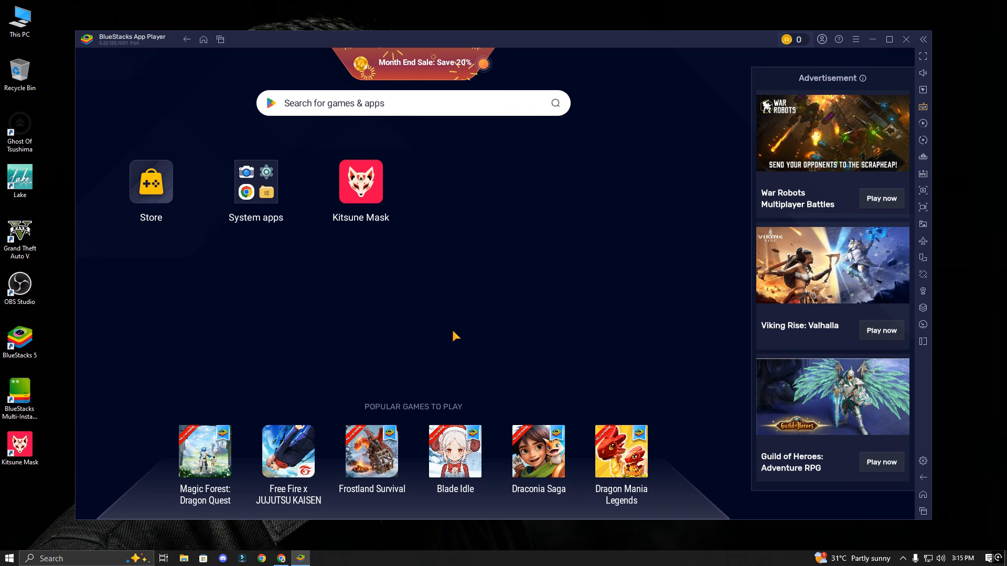
left_click(361, 181)
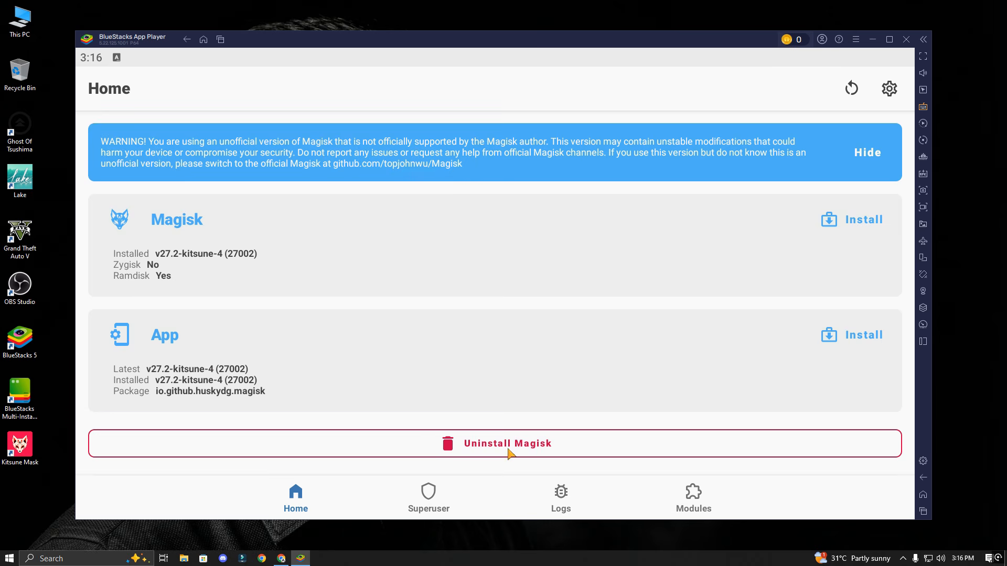
scroll(513, 376, "down", 5)
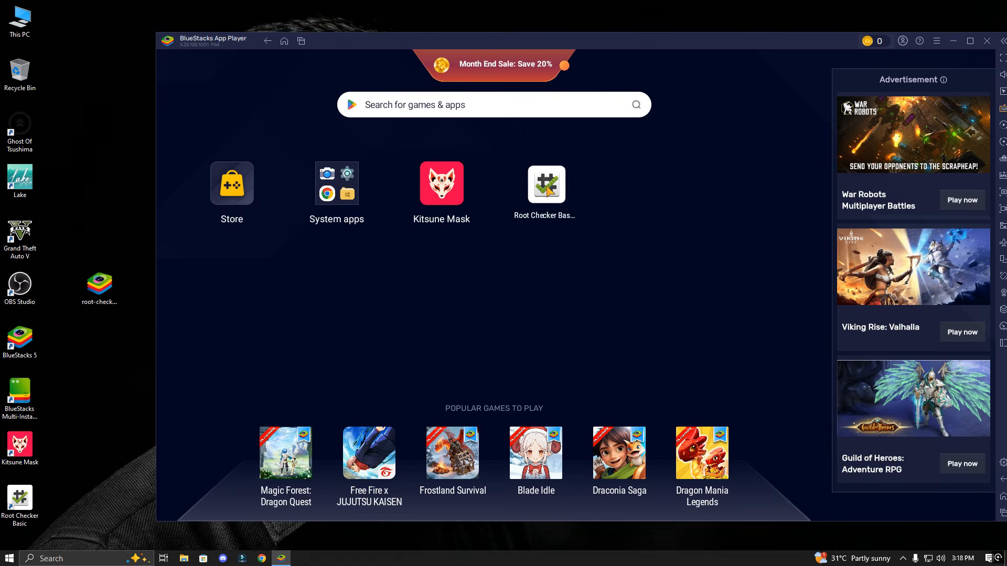
- Open Root Checker Basic, agree to its disclaimer, get past the introduction, and verify root, granting it superuser access forever
left_click(547, 190)
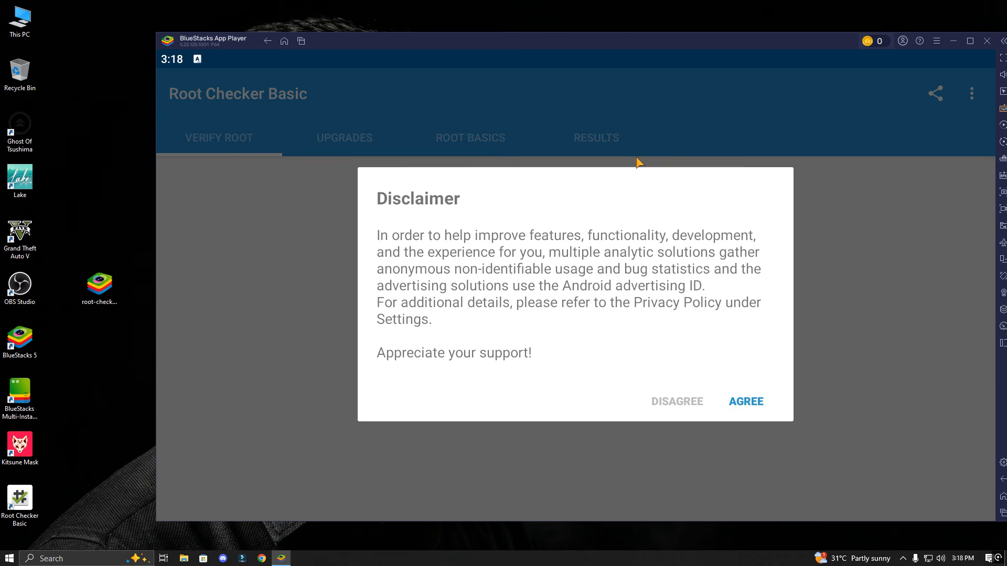
left_click(747, 402)
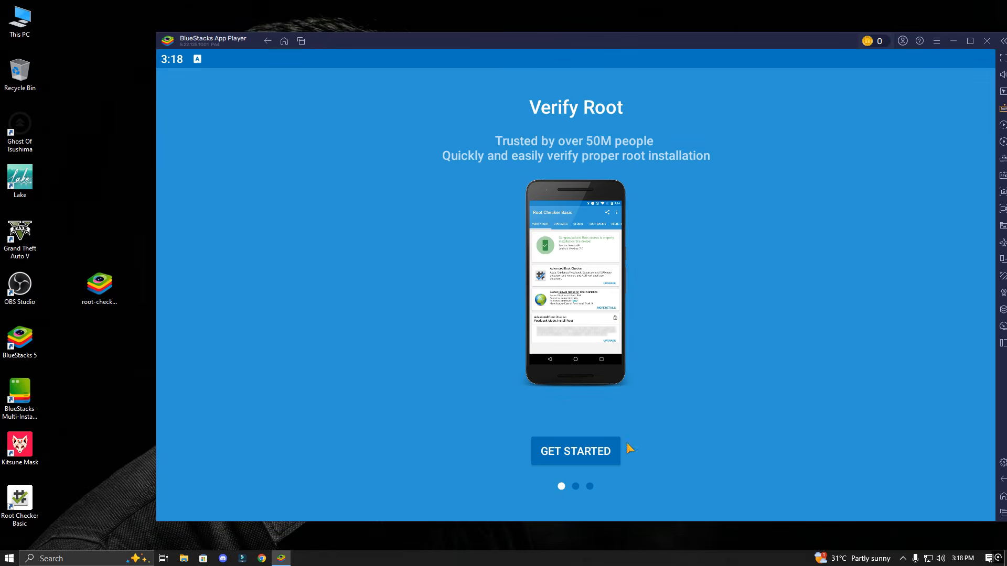
left_click(624, 448)
left_click(674, 266)
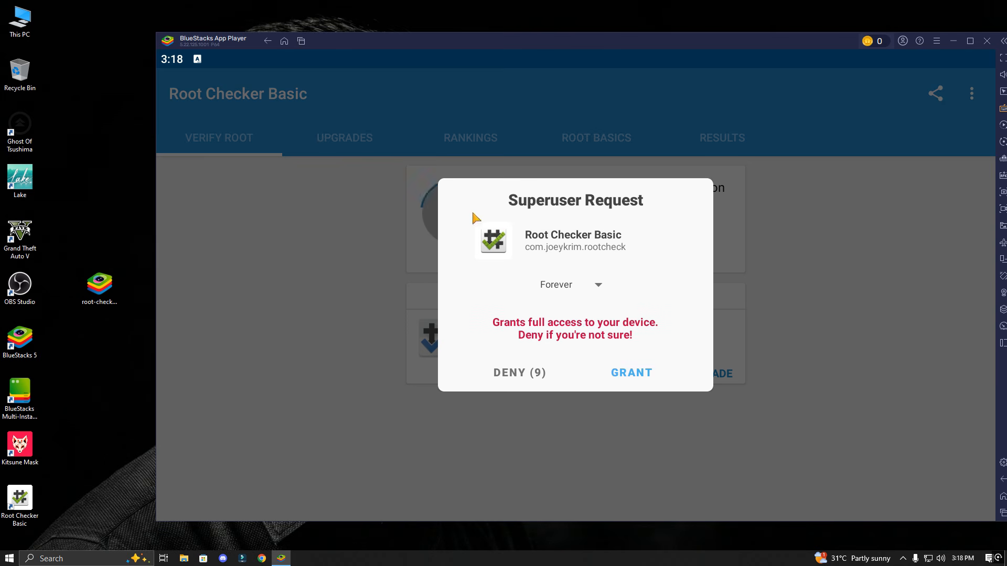
left_click(635, 372)
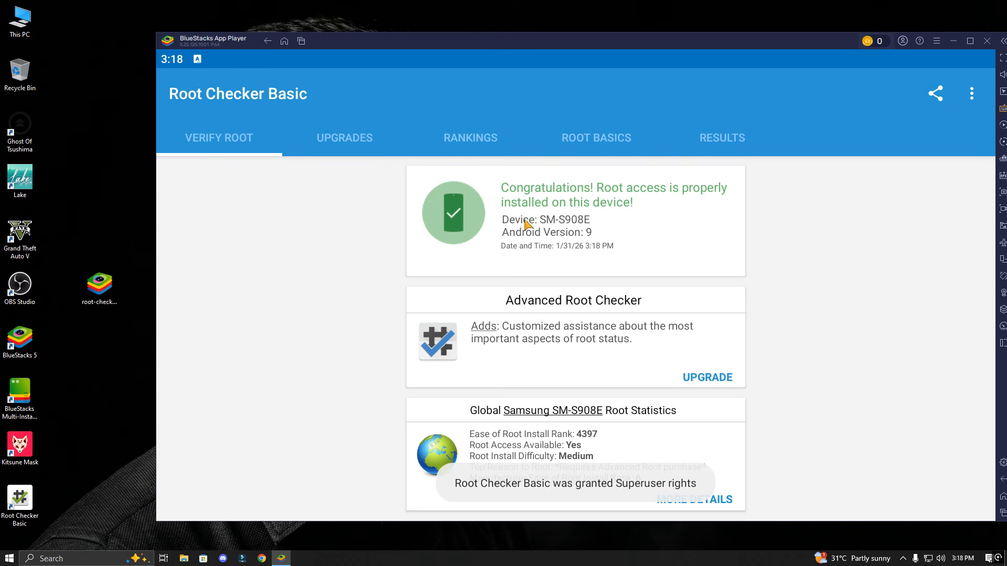